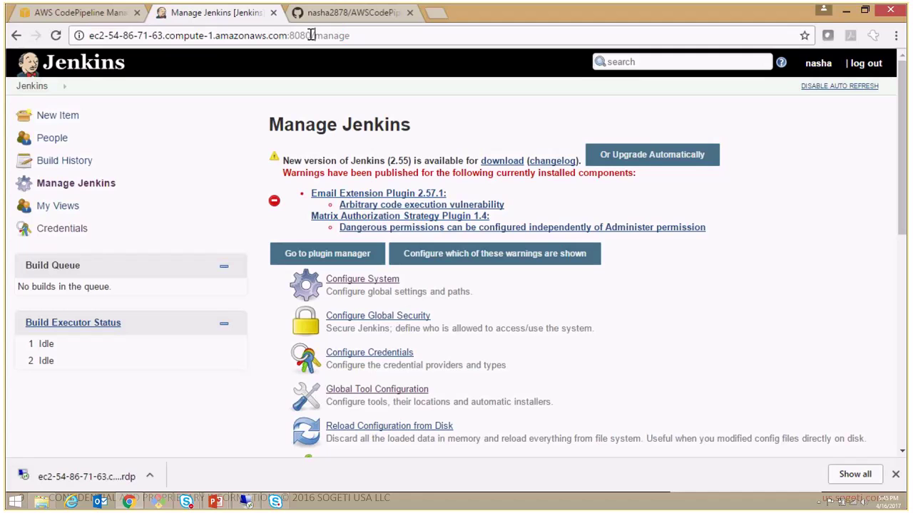
Step: Examine the host name and port 8080 in the Jenkins server's address and reload the Manage Jenkins page
{"action": "left_click_drag", "start_coordinate": [288, 35], "coordinate": [89, 40]}
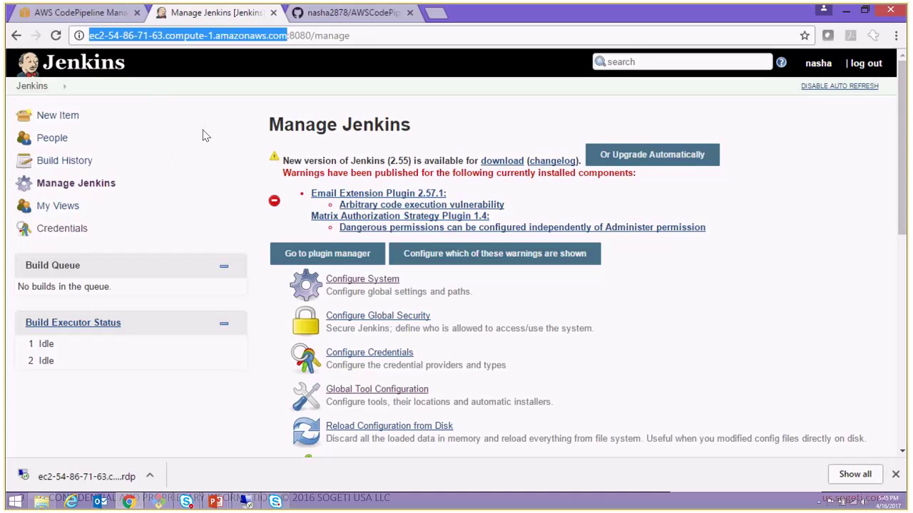
{"action": "left_click_drag", "start_coordinate": [288, 36], "coordinate": [310, 37]}
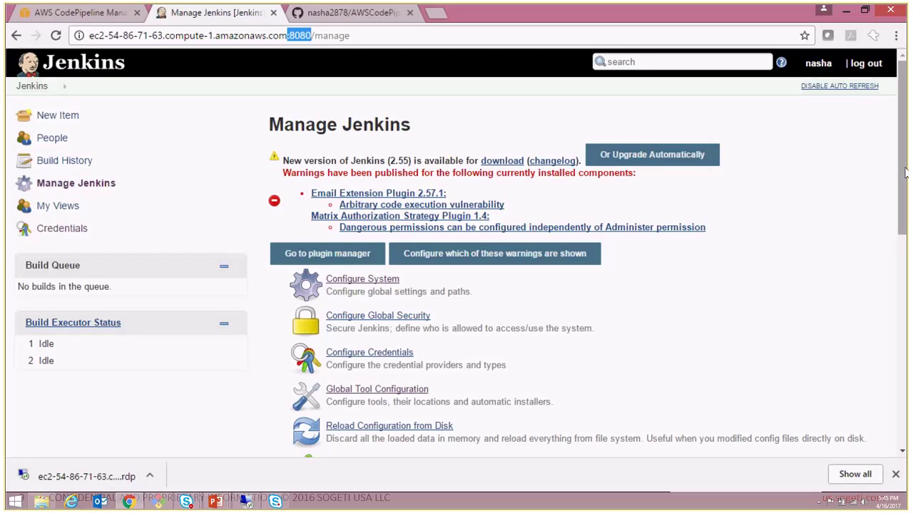
{"action": "left_click", "coordinate": [316, 37]}
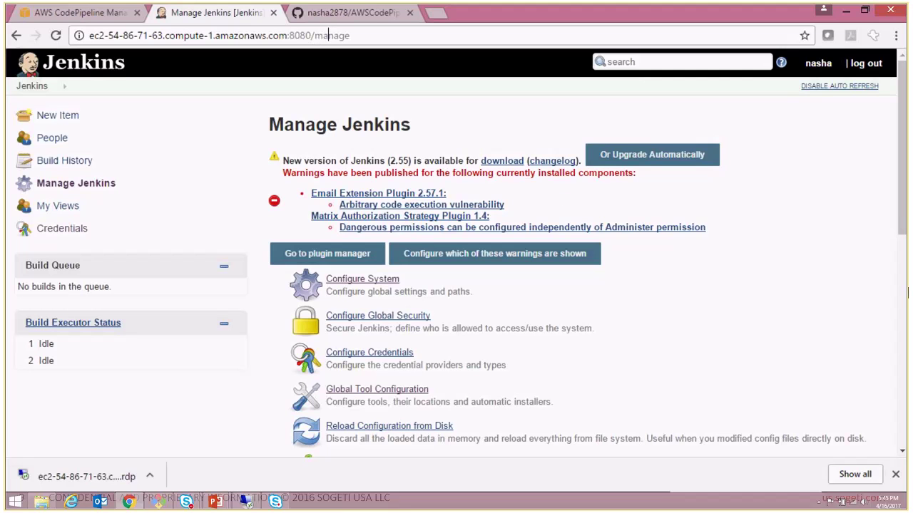
{"action": "key", "text": "Return"}
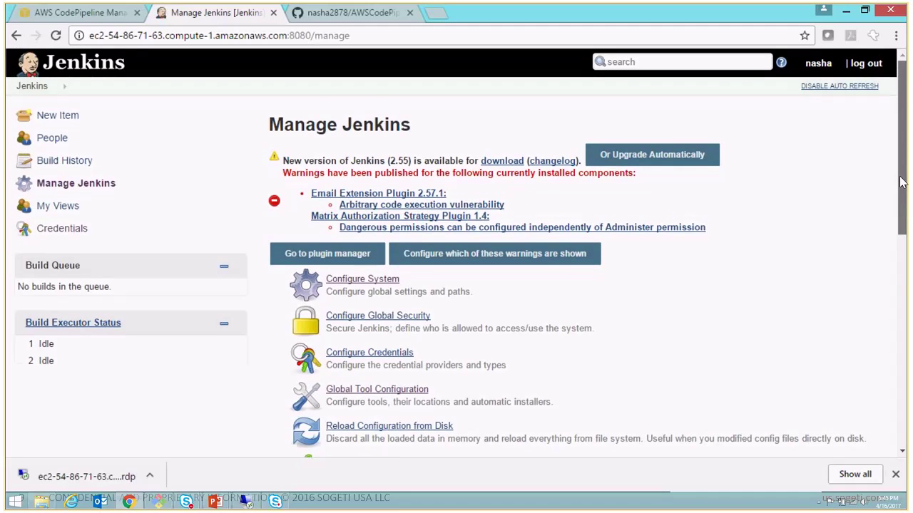
Step: Review the Git and GitHub plugins among the installed plugins in the Jenkins plugin manager
{"action": "scroll", "coordinate": [540, 283], "scroll_direction": "down", "scroll_amount": 3}
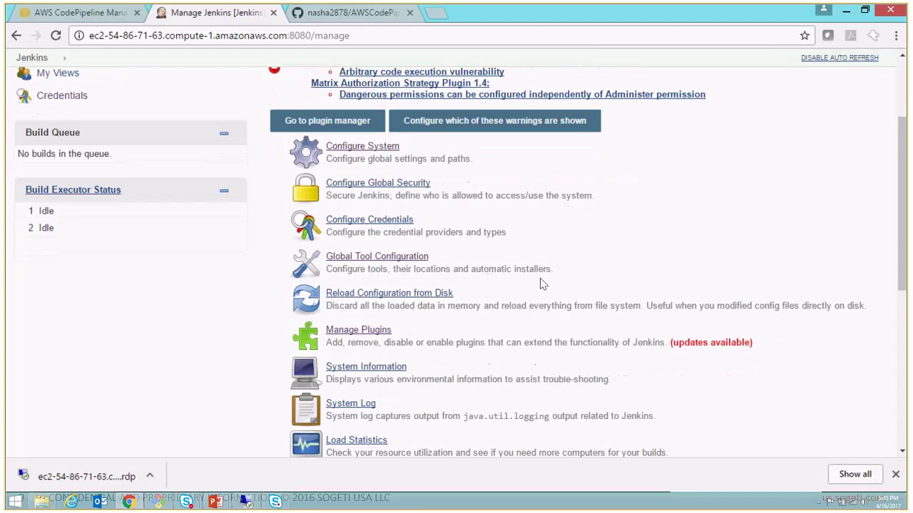
{"action": "left_click", "coordinate": [363, 333]}
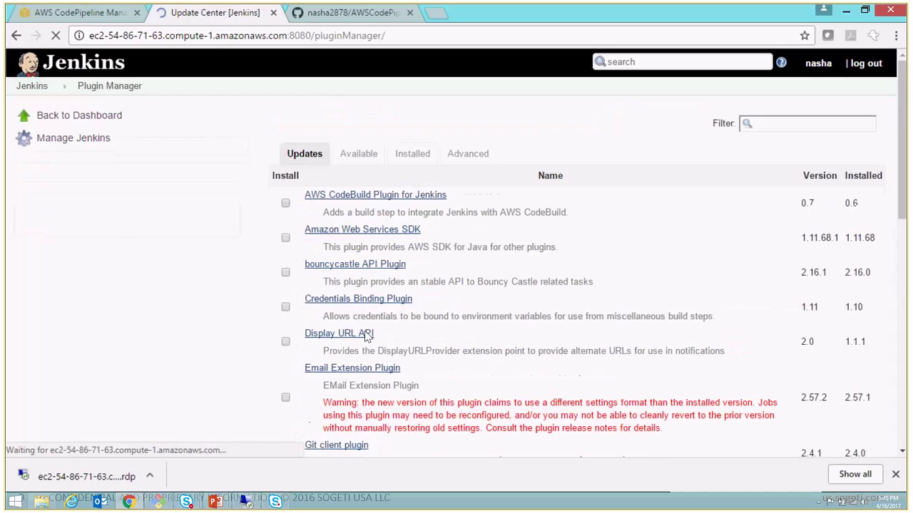
{"action": "left_click", "coordinate": [408, 155]}
{"action": "left_click_drag", "start_coordinate": [903, 90], "coordinate": [903, 178]}
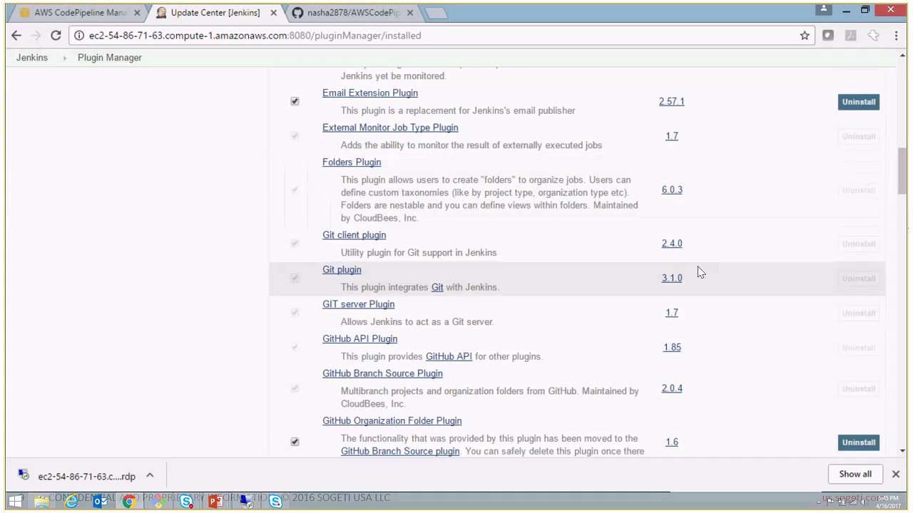
{"action": "left_click_drag", "start_coordinate": [902, 179], "coordinate": [903, 214]}
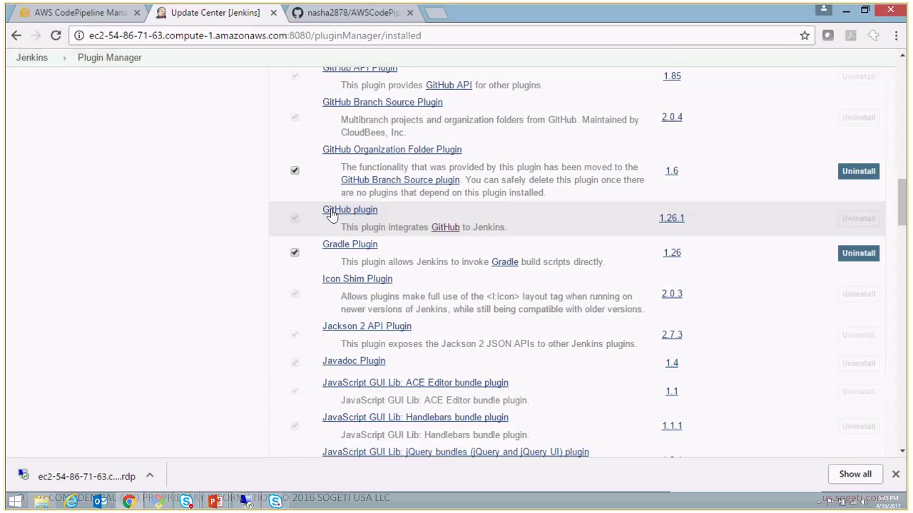
{"action": "left_click_drag", "start_coordinate": [902, 214], "coordinate": [901, 193]}
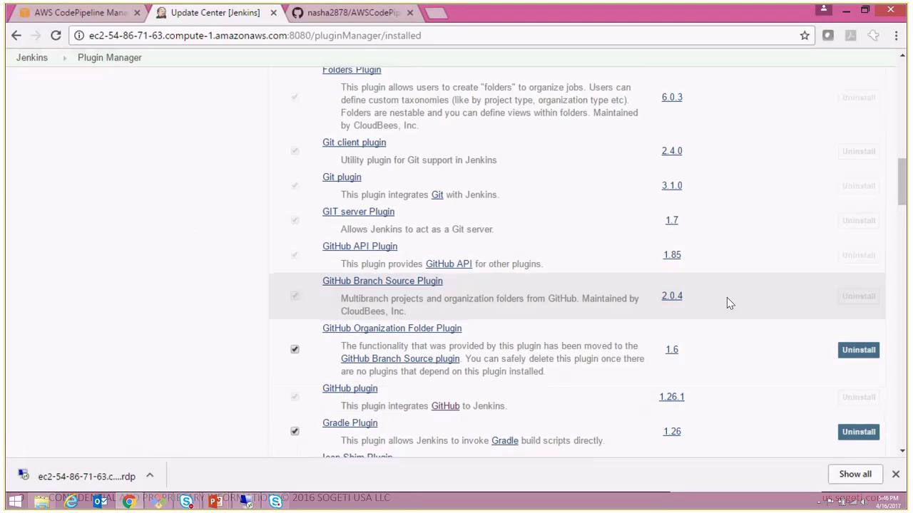
{"action": "left_click_drag", "start_coordinate": [901, 182], "coordinate": [904, 84]}
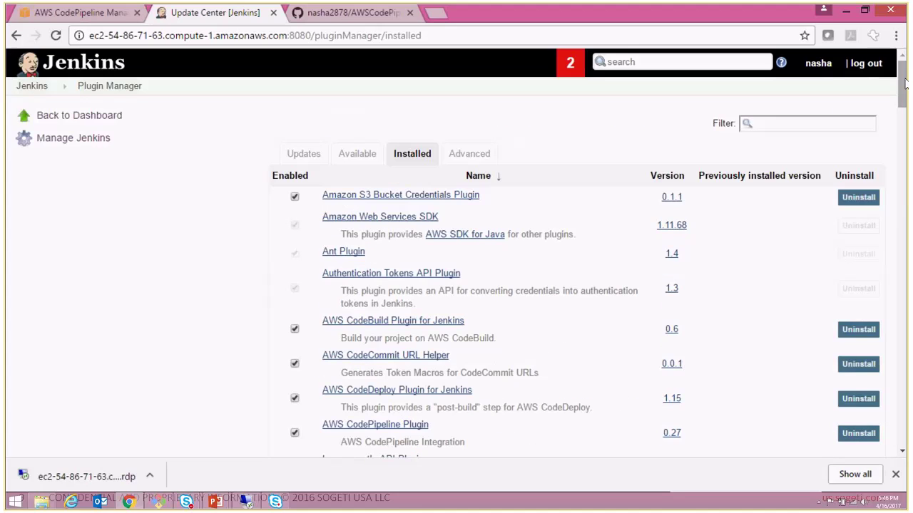
Step: Open the Jenkins system configuration and check the Jenkins URL and its port under Jenkins Location
{"action": "left_click", "coordinate": [52, 142]}
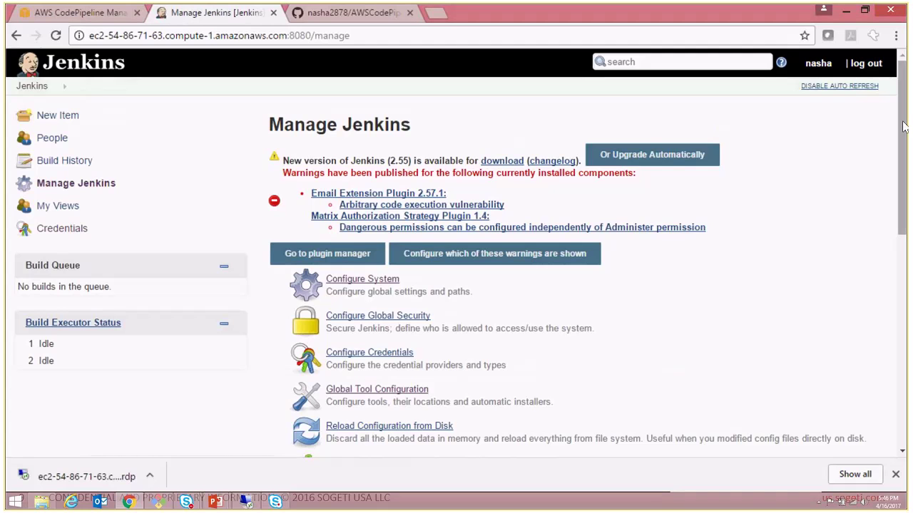
{"action": "left_click_drag", "start_coordinate": [903, 126], "coordinate": [906, 141]}
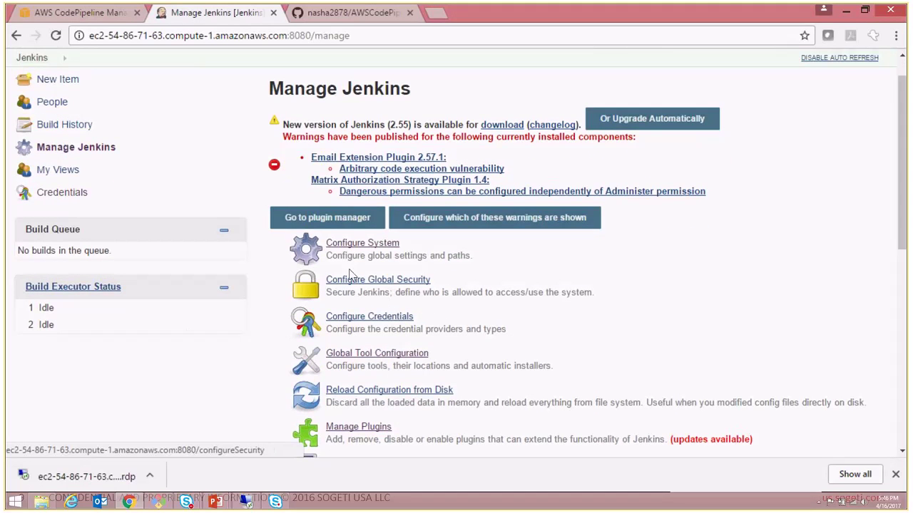
{"action": "left_click", "coordinate": [364, 244]}
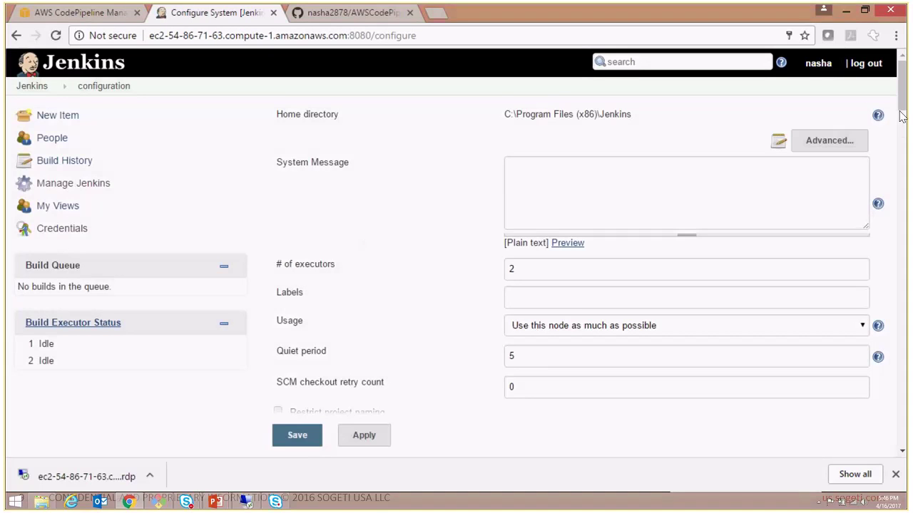
{"action": "left_click_drag", "start_coordinate": [903, 97], "coordinate": [907, 207]}
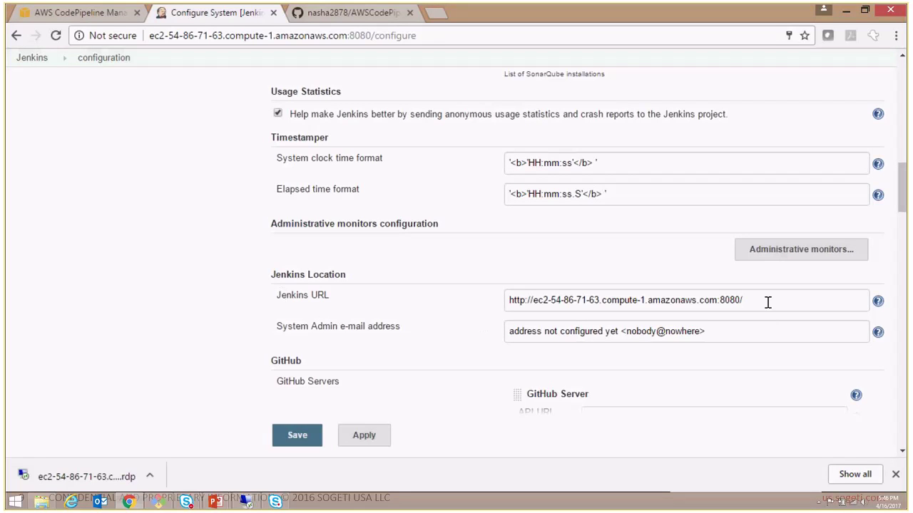
{"action": "left_click_drag", "start_coordinate": [808, 295], "coordinate": [451, 307]}
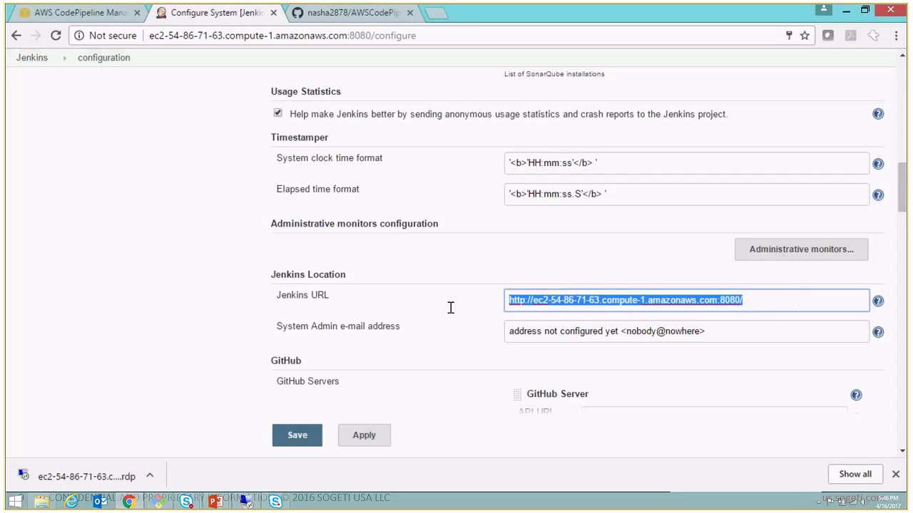
{"action": "left_click", "coordinate": [750, 303]}
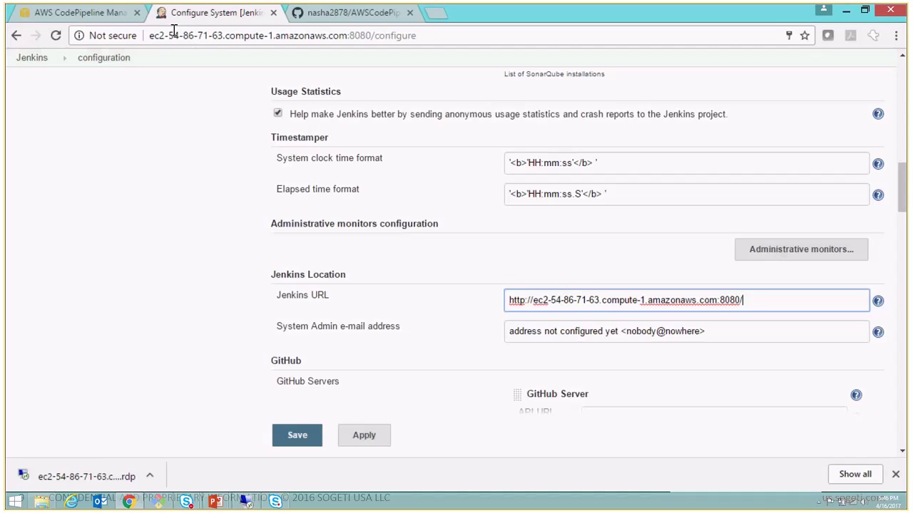
{"action": "left_click_drag", "start_coordinate": [749, 296], "coordinate": [495, 299]}
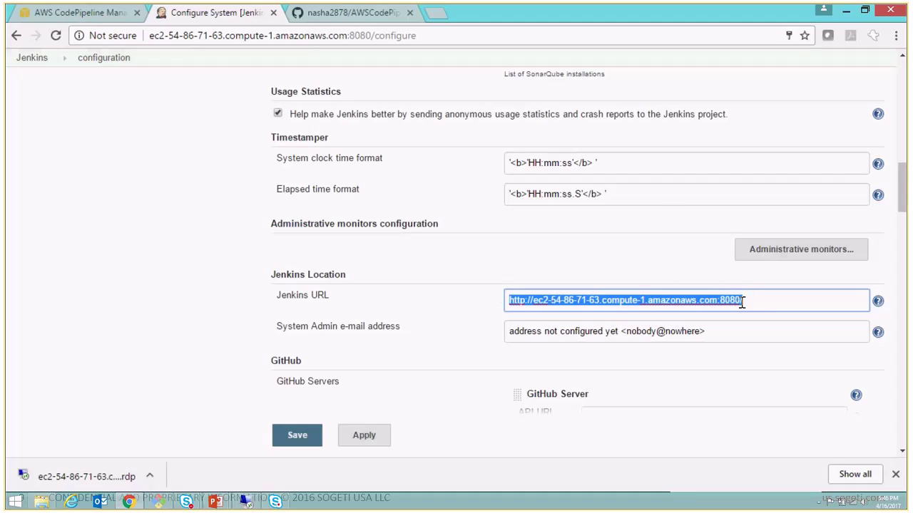
{"action": "left_click", "coordinate": [713, 305]}
{"action": "left_click_drag", "start_coordinate": [720, 303], "coordinate": [754, 303]}
{"action": "left_click", "coordinate": [753, 304]}
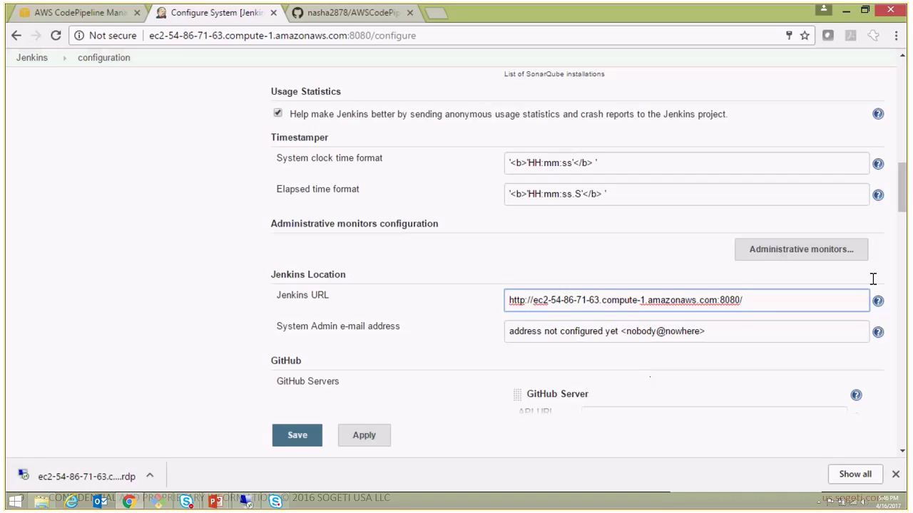
Step: Open Global Tool Configuration from the Manage Jenkins page and examine the path to the Git executable
{"action": "left_click_drag", "start_coordinate": [902, 206], "coordinate": [907, 86]}
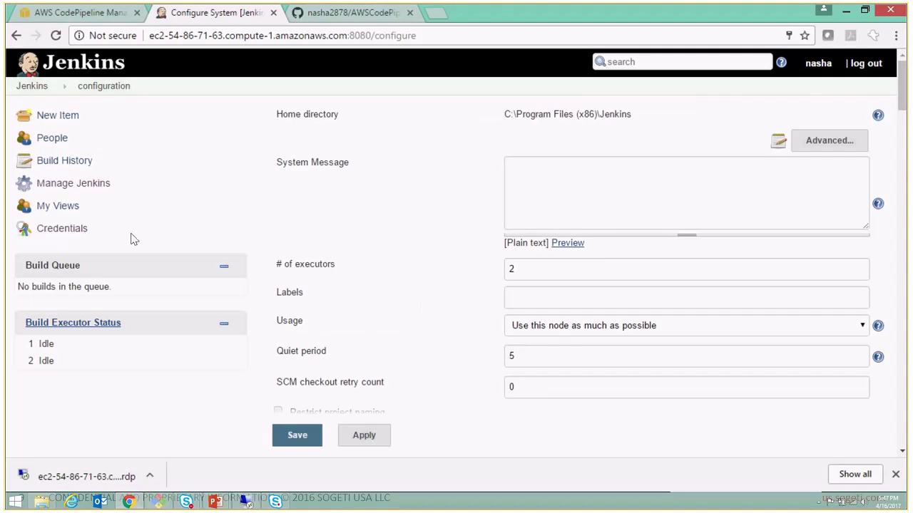
{"action": "left_click", "coordinate": [67, 185]}
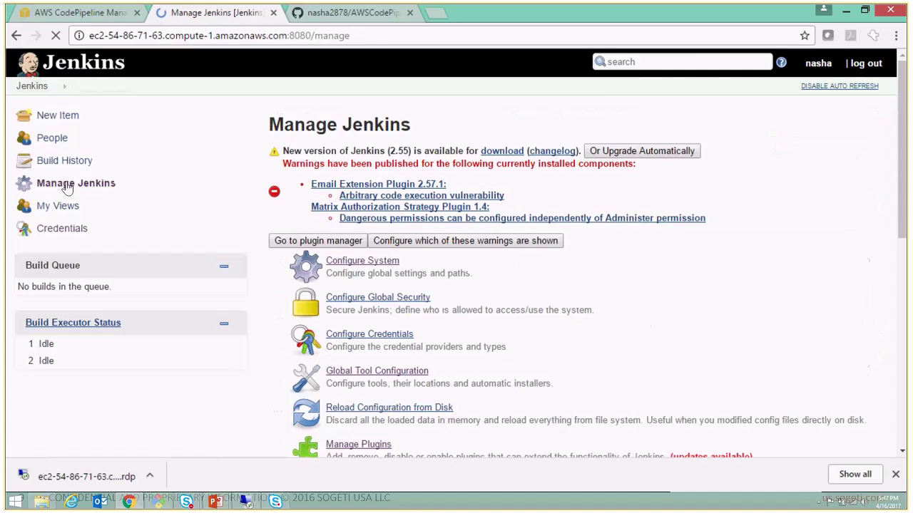
{"action": "left_click_drag", "start_coordinate": [904, 143], "coordinate": [904, 166]}
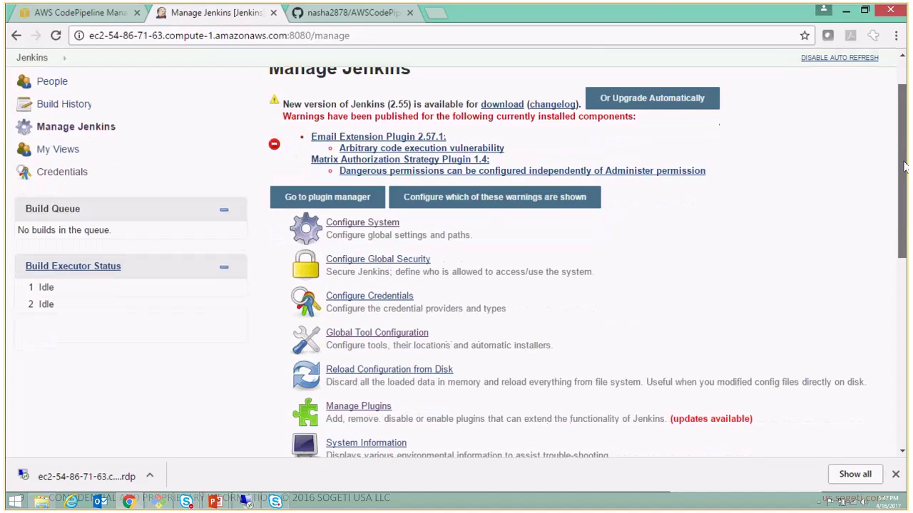
{"action": "left_click", "coordinate": [371, 338]}
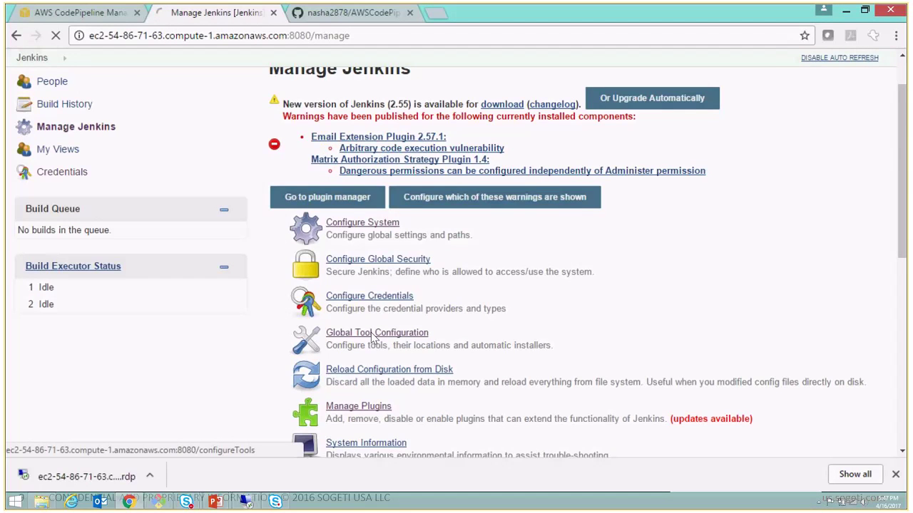
{"action": "left_click_drag", "start_coordinate": [905, 139], "coordinate": [906, 190]}
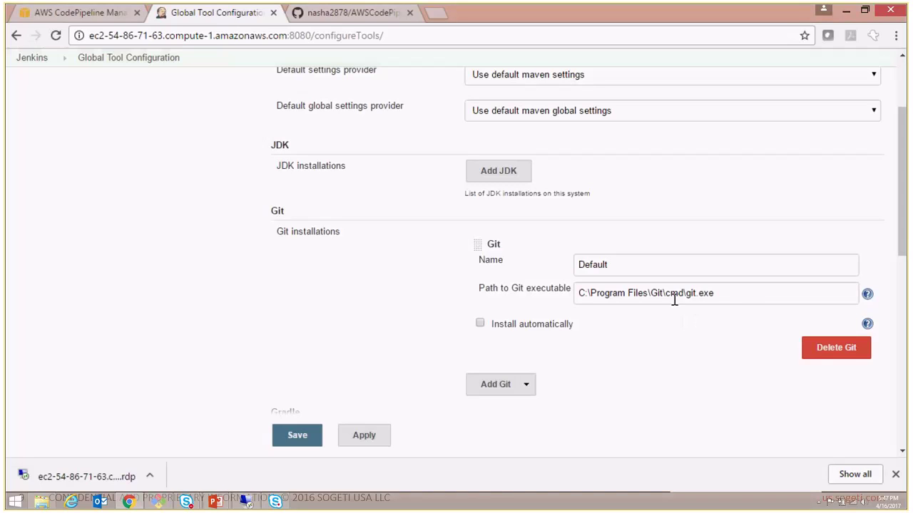
{"action": "left_click_drag", "start_coordinate": [739, 300], "coordinate": [529, 301]}
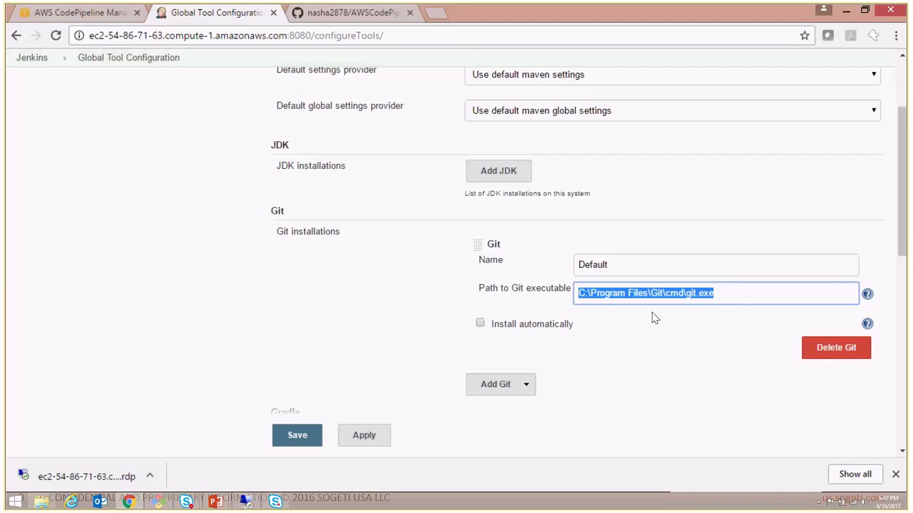
{"action": "left_click", "coordinate": [731, 300]}
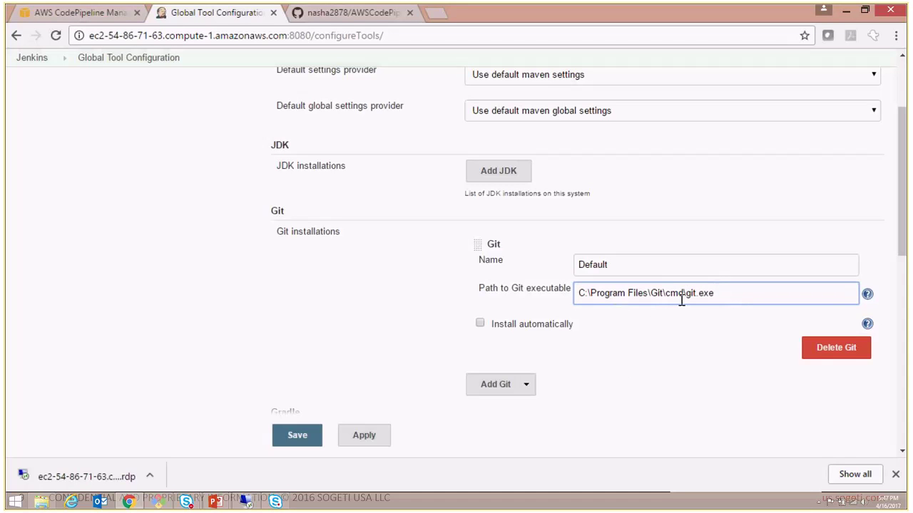
Step: Copy the folder part C:\Program Files\Git\cmd from the path to the Git executable
{"action": "left_click_drag", "start_coordinate": [677, 298], "coordinate": [684, 298]}
{"action": "key", "text": "shift+Left"}
{"action": "key", "text": "shift+Left"}
{"action": "key", "text": "shift+Left"}
{"action": "key", "text": "shift+Left"}
{"action": "key", "text": "shift+Left"}
{"action": "key", "text": "shift+Left"}
{"action": "key", "text": "shift+Left"}
{"action": "key", "text": "shift+Left"}
{"action": "key", "text": "shift+Left"}
{"action": "key", "text": "shift+Left"}
{"action": "key", "text": "shift+Left"}
{"action": "key", "text": "shift+Left"}
{"action": "key", "text": "shift+Left"}
{"action": "key", "text": "shift+Left"}
{"action": "key", "text": "shift+Left"}
{"action": "key", "text": "shift+Left"}
{"action": "key", "text": "shift+Left"}
{"action": "key", "text": "shift+Left"}
{"action": "key", "text": "shift+Left"}
{"action": "key", "text": "shift+Left"}
{"action": "key", "text": "ctrl+c"}
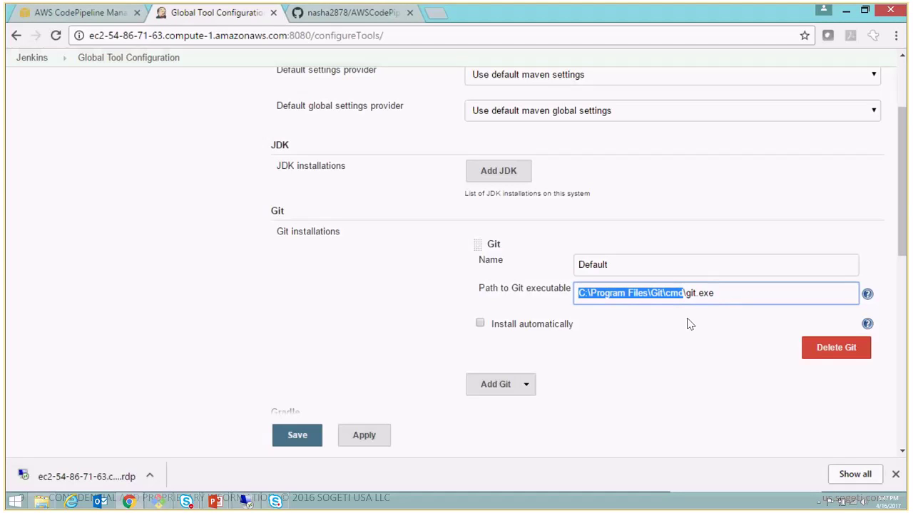
Step: Switch to the Jenkins server's remote desktop session and open the copied folder C:\Program Files\Git\cmd to check for git.exe
{"action": "key", "text": "super+r"}
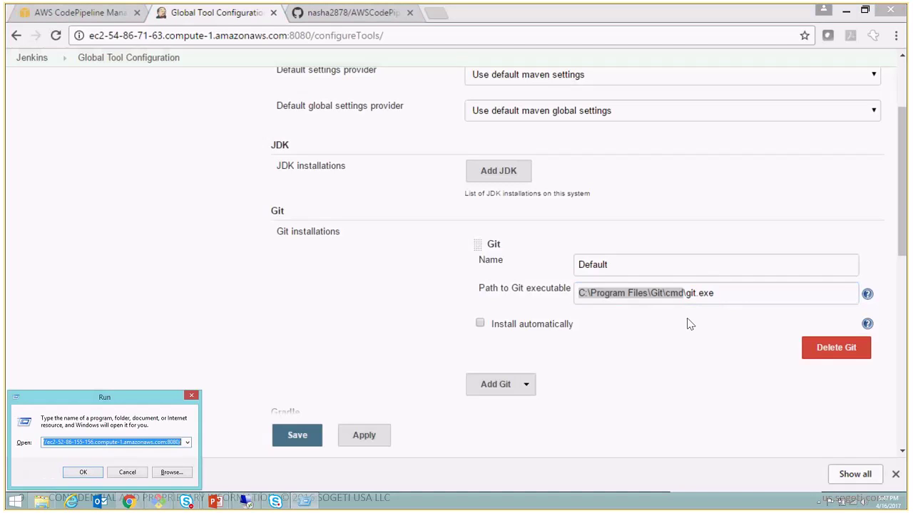
{"action": "left_click", "coordinate": [191, 397]}
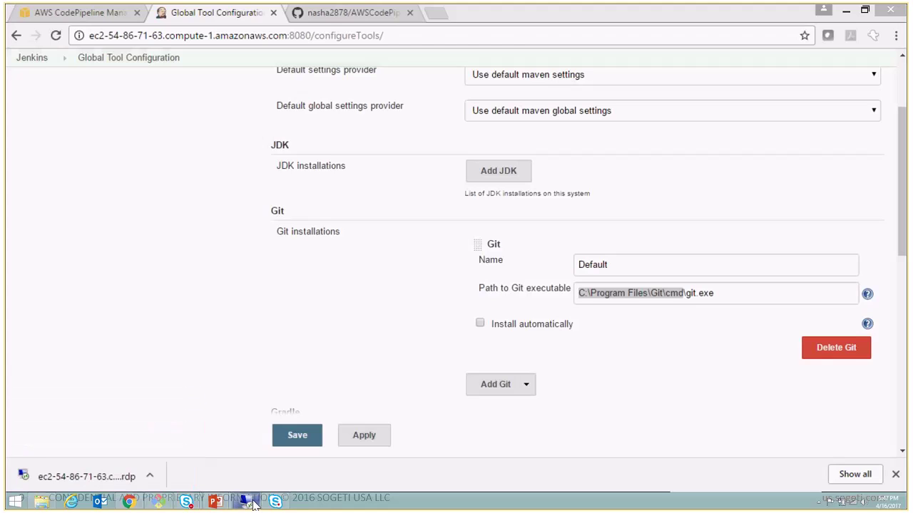
{"action": "left_click", "coordinate": [254, 505]}
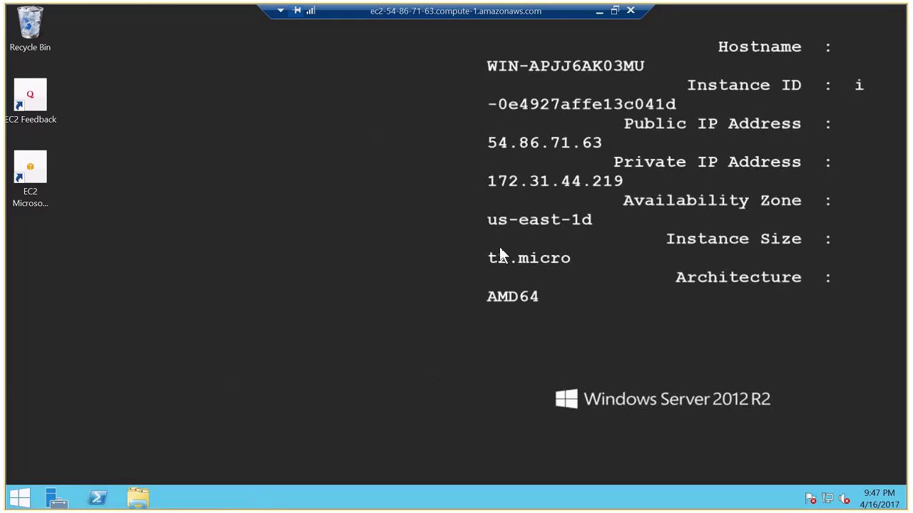
{"action": "left_click", "coordinate": [22, 498]}
{"action": "key", "text": "super+r"}
{"action": "key", "text": "ctrl+v"}
{"action": "key", "text": "Return"}
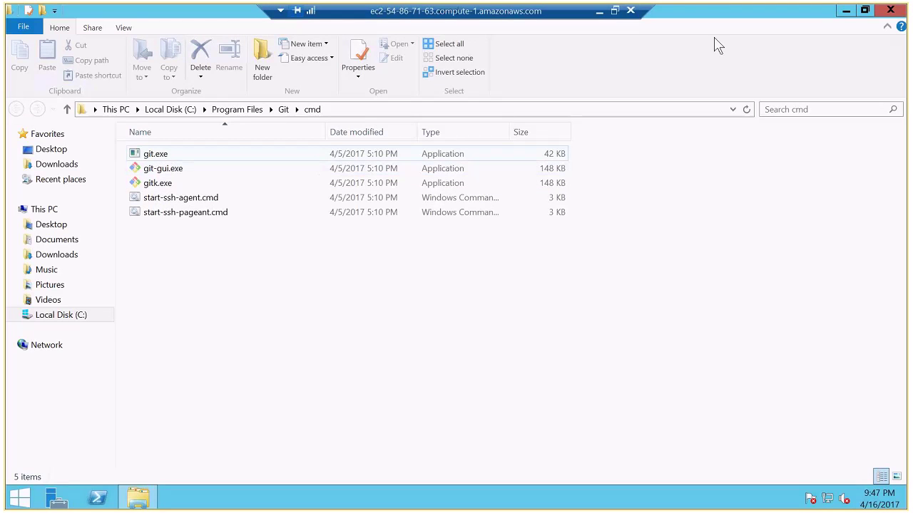
Step: Close the Git cmd folder window and minimize the remote desktop session to return to the browser
{"action": "left_click", "coordinate": [891, 11]}
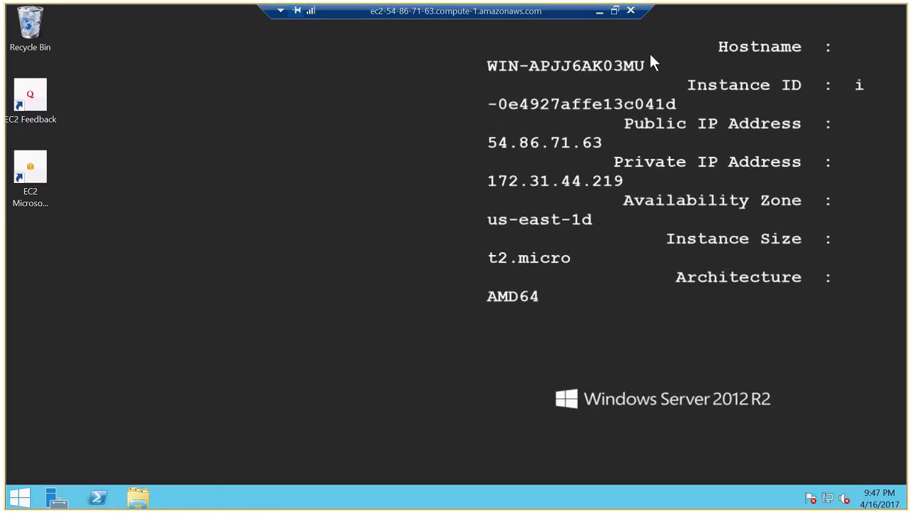
{"action": "left_click", "coordinate": [598, 11]}
{"action": "left_click", "coordinate": [366, 326]}
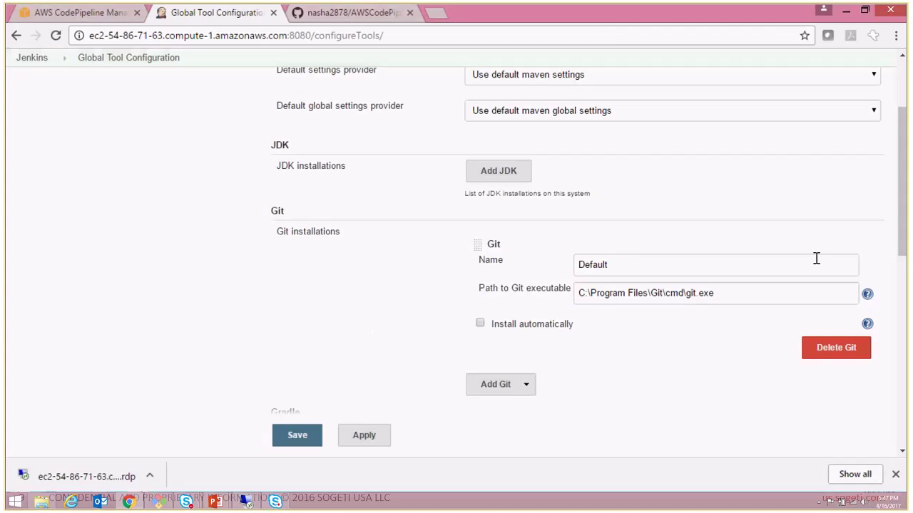
Step: Leave Global Tool Configuration without changes and return to the configuration options on the Manage Jenkins page
{"action": "left_click_drag", "start_coordinate": [902, 251], "coordinate": [907, 189]}
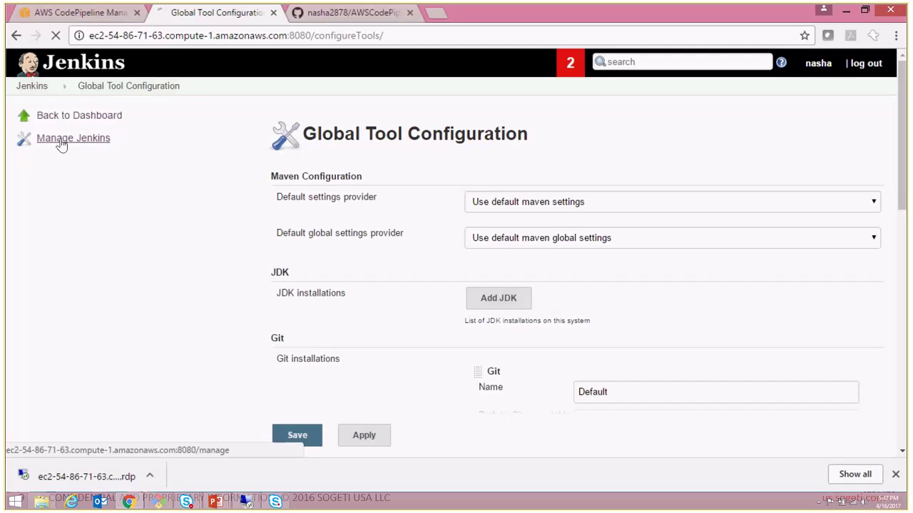
{"action": "left_click", "coordinate": [61, 143]}
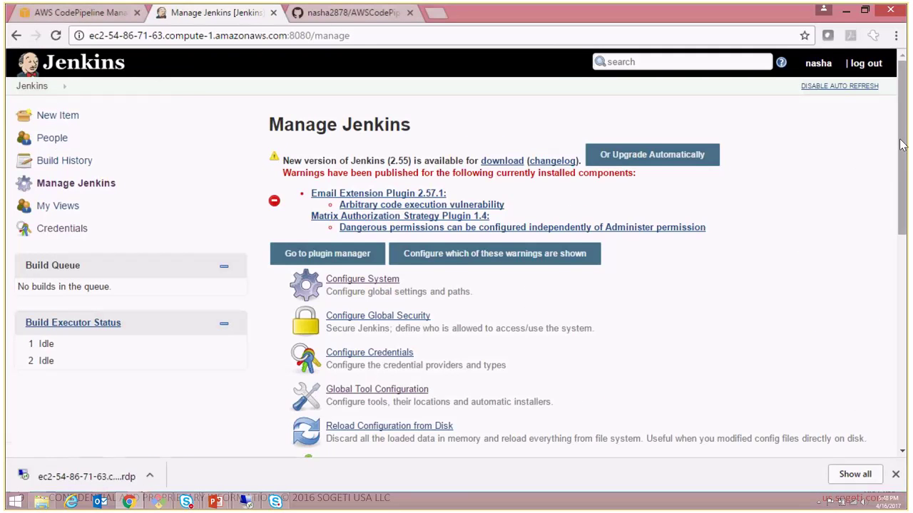
{"action": "left_click_drag", "start_coordinate": [903, 145], "coordinate": [904, 164]}
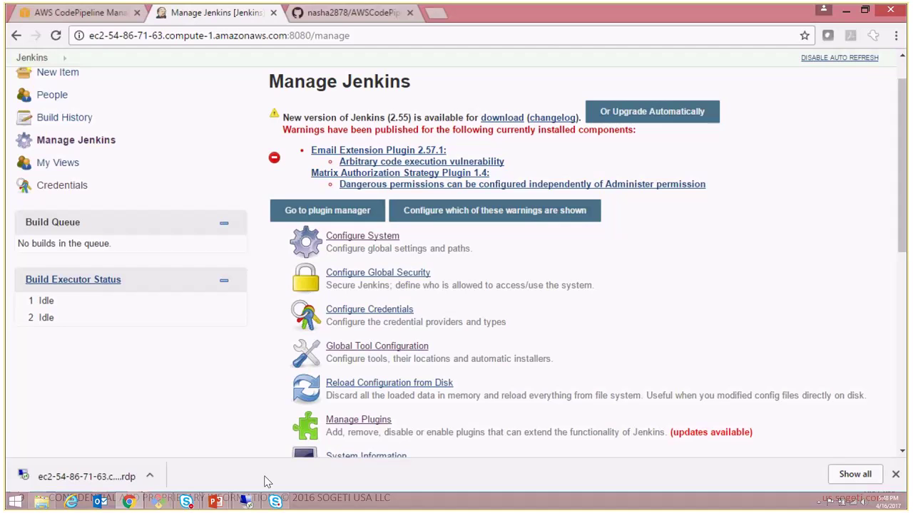
Step: Switch to the running PowerPoint slide show to consult the setup steps
{"action": "left_click", "coordinate": [214, 502]}
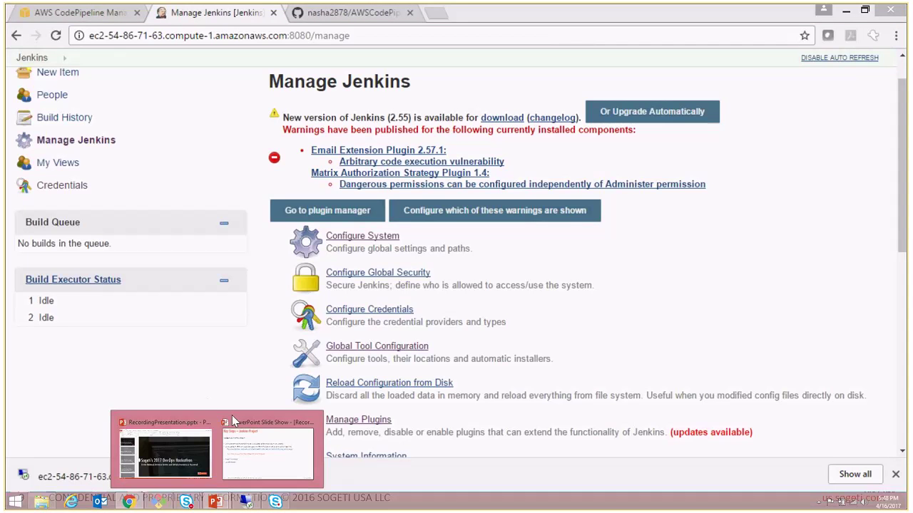
{"action": "left_click", "coordinate": [231, 415]}
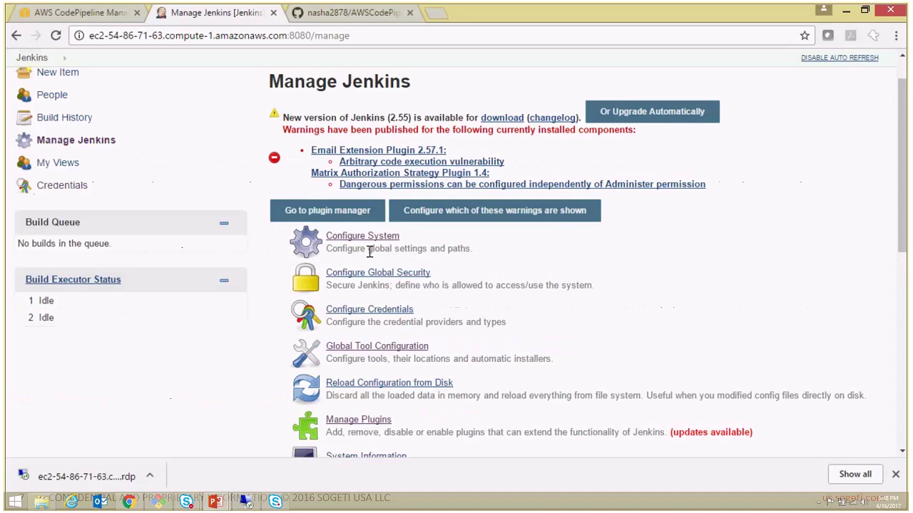
Step: Open the form for adding a credential to the System store's Global credentials (unrestricted) domain in Jenkins
{"action": "left_click", "coordinate": [57, 186]}
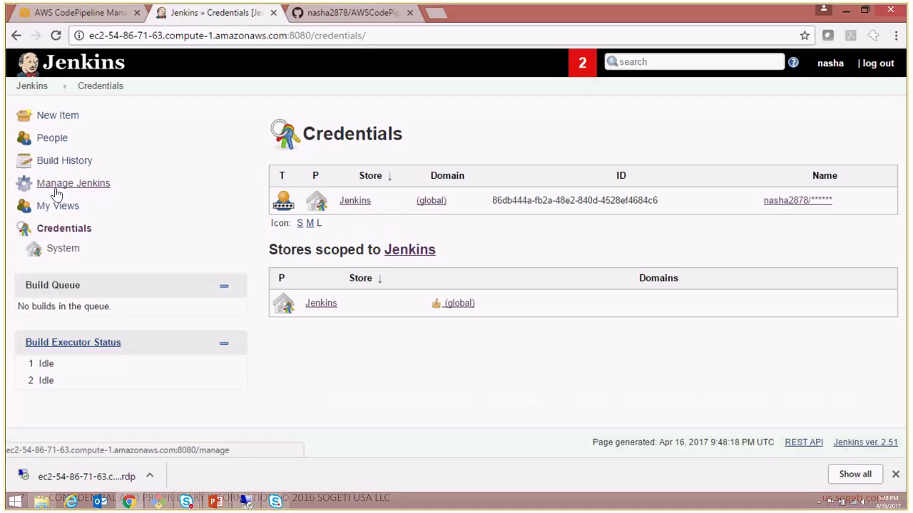
{"action": "left_click", "coordinate": [67, 250]}
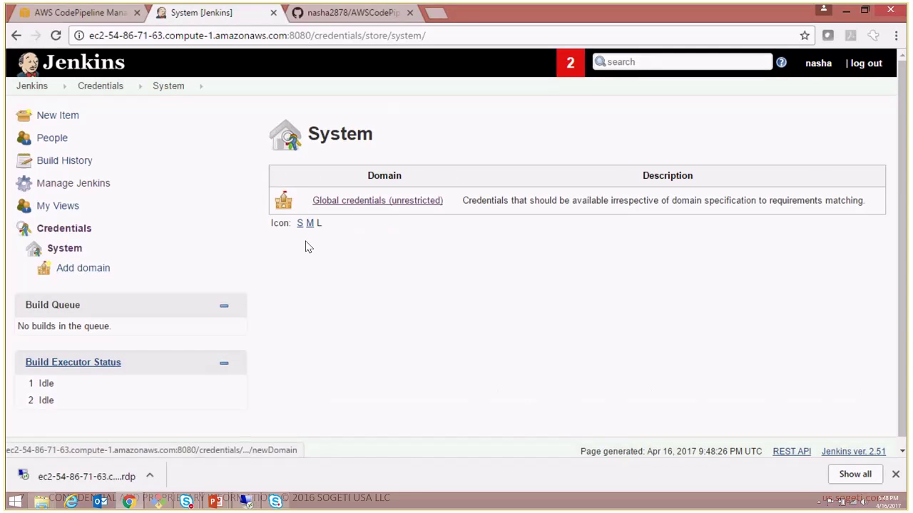
{"action": "left_click", "coordinate": [351, 201]}
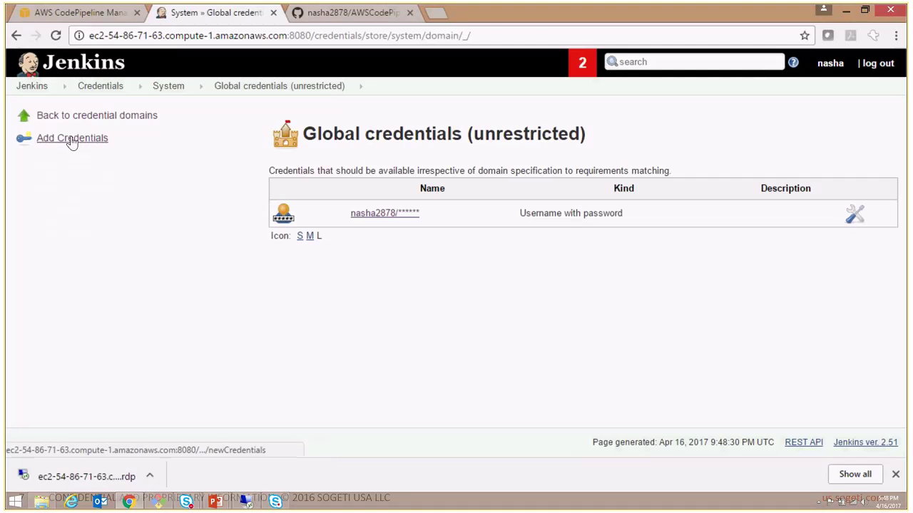
{"action": "left_click", "coordinate": [71, 140]}
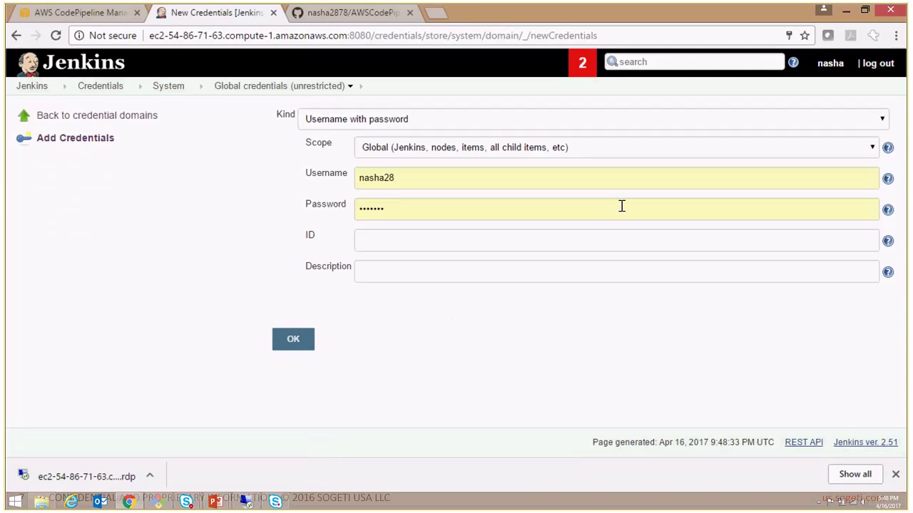
Step: Save a global Username with password credential with the prefilled login details and return to the credential domains
{"action": "left_click_drag", "start_coordinate": [405, 181], "coordinate": [299, 176]}
{"action": "left_click", "coordinate": [413, 179]}
{"action": "left_click", "coordinate": [150, 216]}
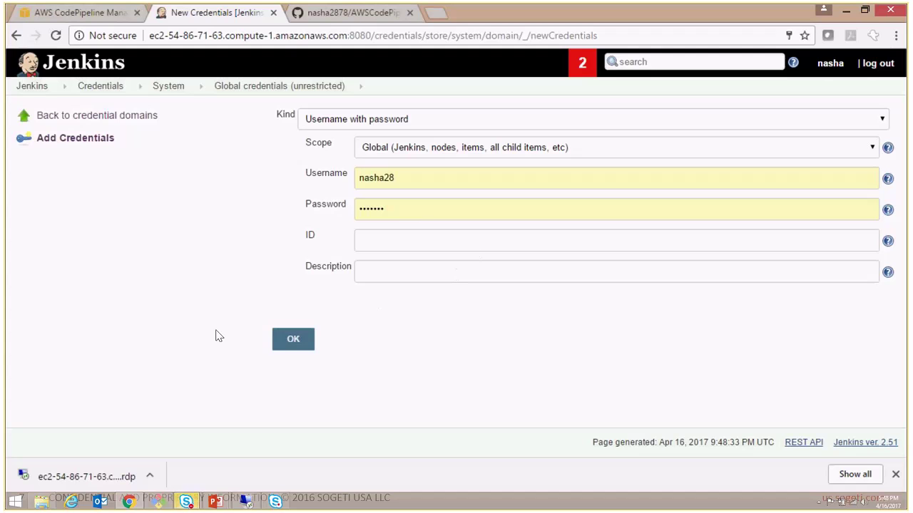
{"action": "left_click", "coordinate": [293, 341]}
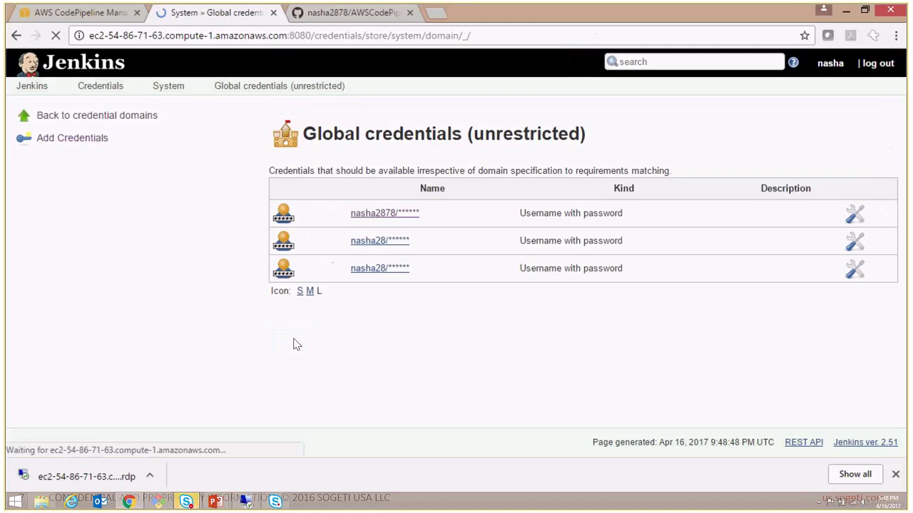
{"action": "mouse_move", "coordinate": [277, 271]}
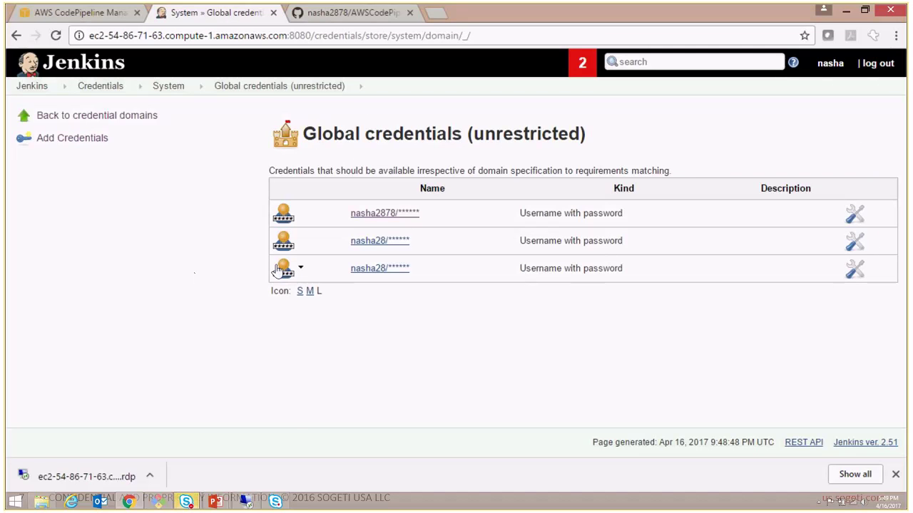
{"action": "left_click", "coordinate": [62, 118]}
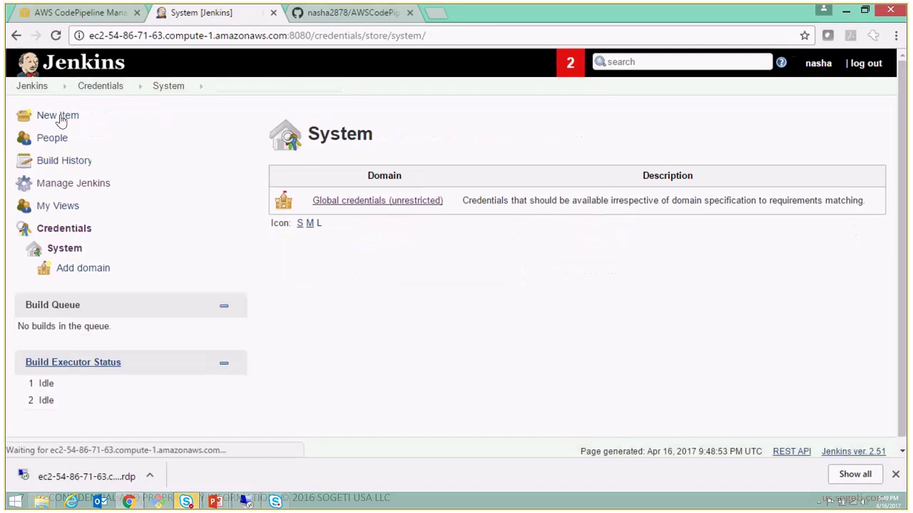
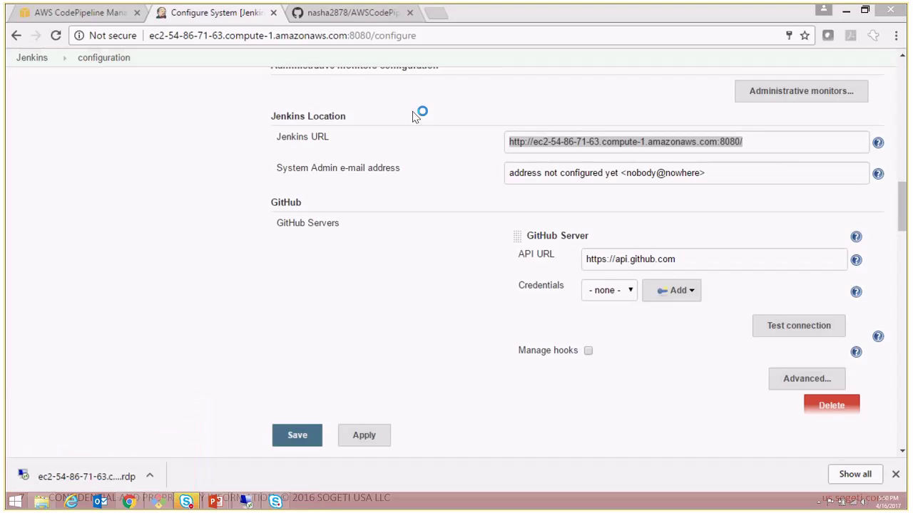
{"action": "type", "text": "http://ec2-54-86-71-63.compute-1.amazonaws.com:8080/"}
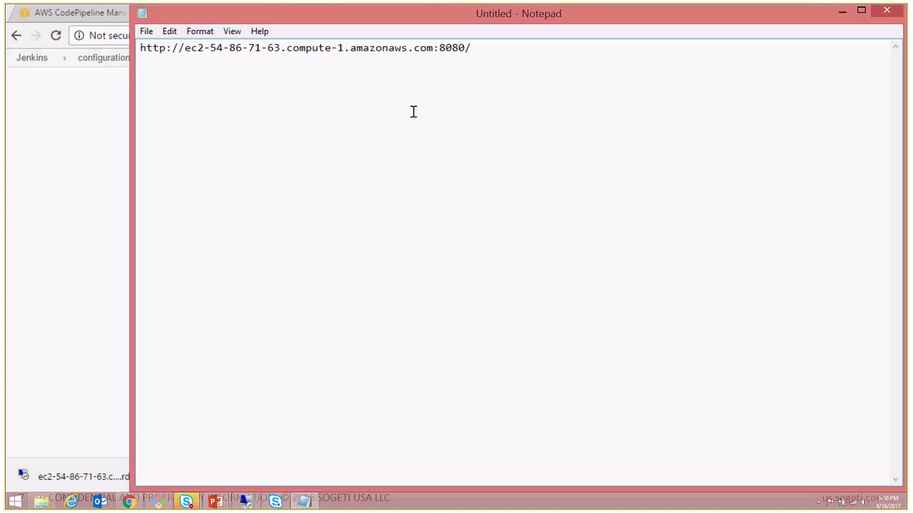
{"action": "left_click", "coordinate": [82, 175]}
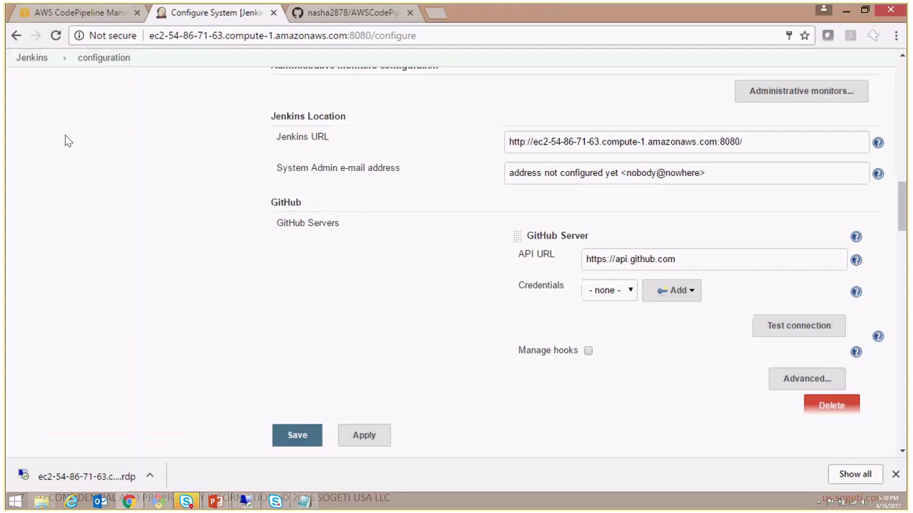
{"action": "left_click_drag", "start_coordinate": [902, 207], "coordinate": [902, 63]}
{"action": "left_click", "coordinate": [30, 88]}
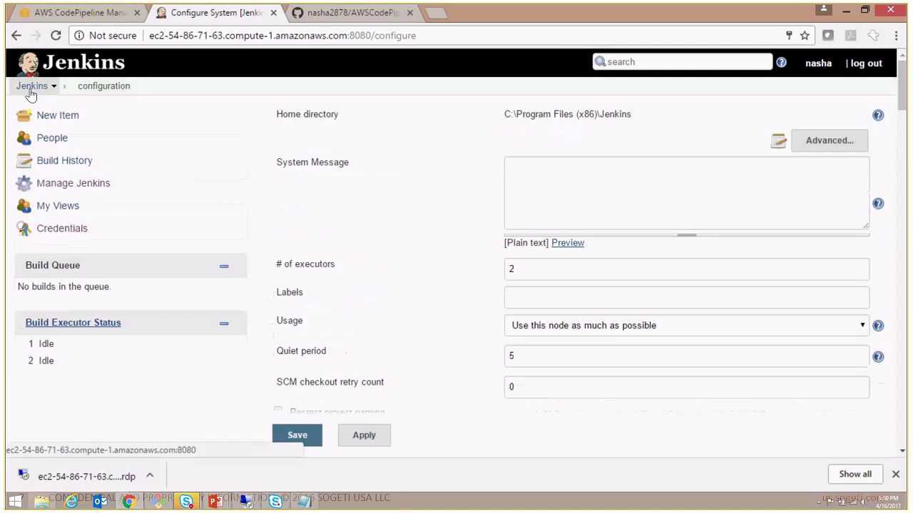
Step: Open the Integrations & services settings of the AWSCodePipeline-Jenkins-AWSCodeDeploy_Windows repository on GitHub
{"action": "left_click", "coordinate": [330, 14]}
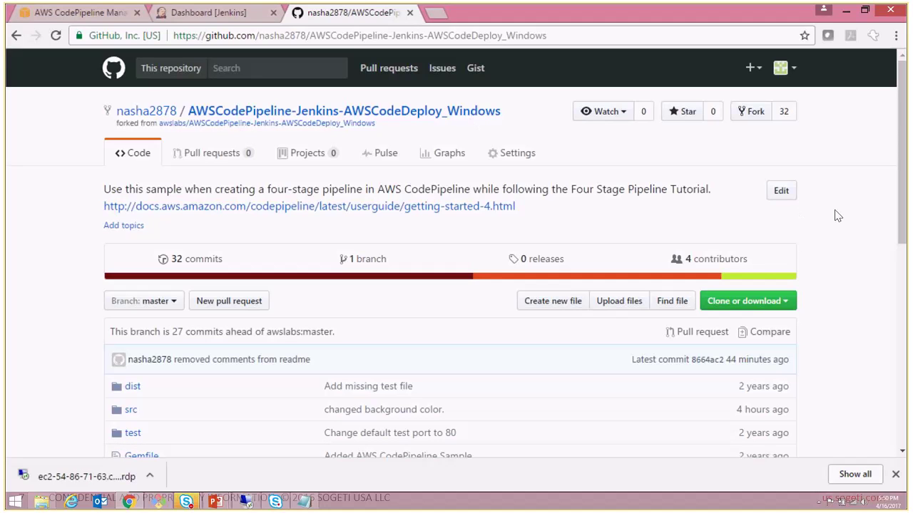
{"action": "left_click_drag", "start_coordinate": [903, 199], "coordinate": [901, 151]}
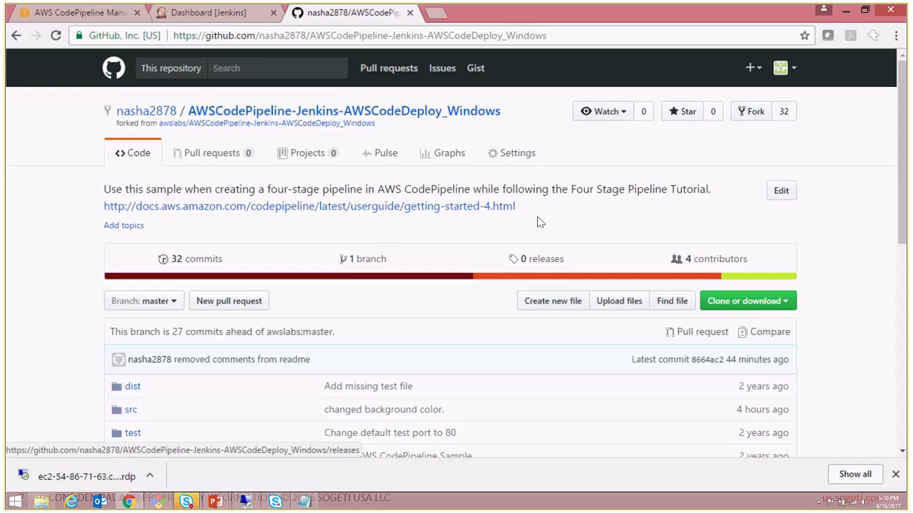
{"action": "left_click", "coordinate": [510, 160]}
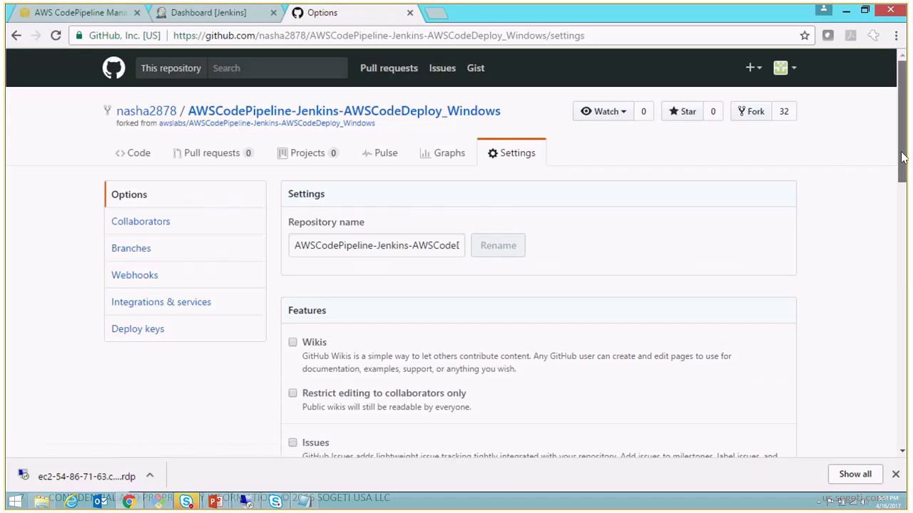
{"action": "left_click_drag", "start_coordinate": [902, 157], "coordinate": [902, 197]}
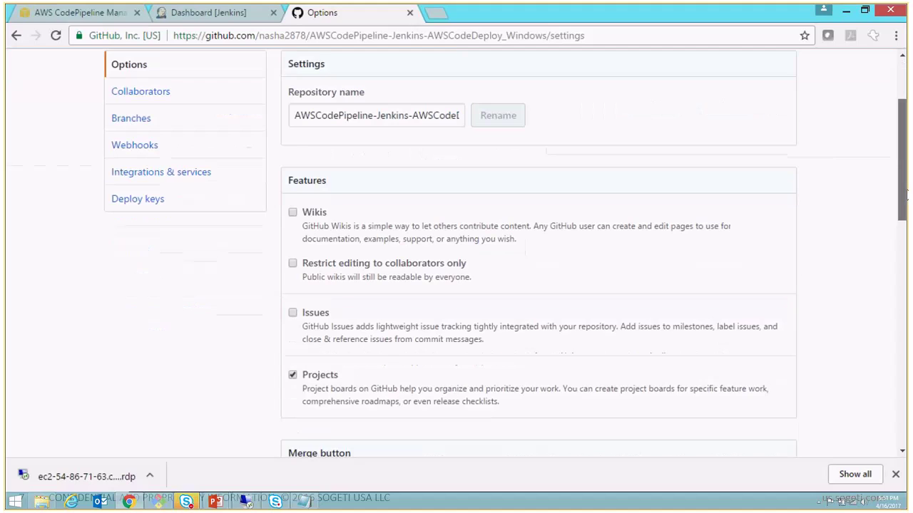
{"action": "left_click", "coordinate": [143, 177]}
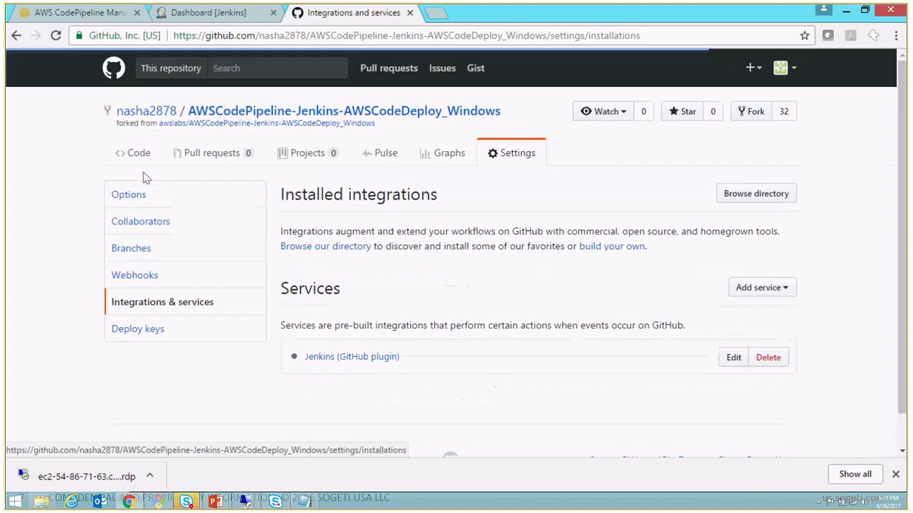
Step: Open the Jenkins (GitHub plugin) service for editing and inspect its Jenkins hook url
{"action": "scroll", "coordinate": [207, 242], "scroll_direction": "down", "scroll_amount": 1}
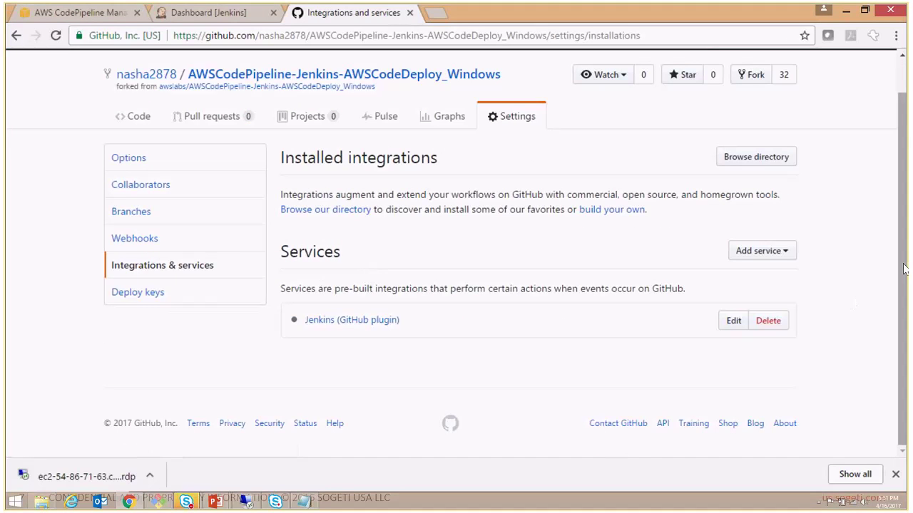
{"action": "left_click", "coordinate": [728, 325]}
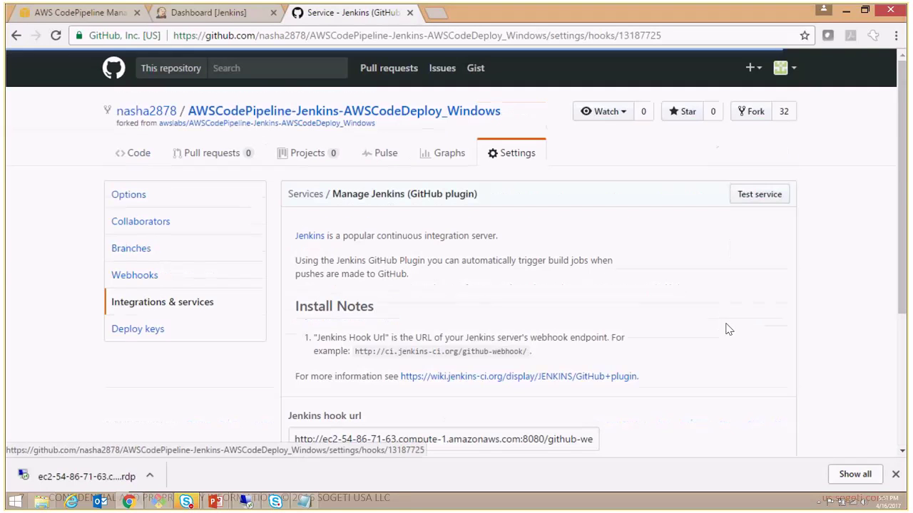
{"action": "left_click_drag", "start_coordinate": [901, 216], "coordinate": [904, 302]}
{"action": "left_click_drag", "start_coordinate": [297, 300], "coordinate": [681, 299]}
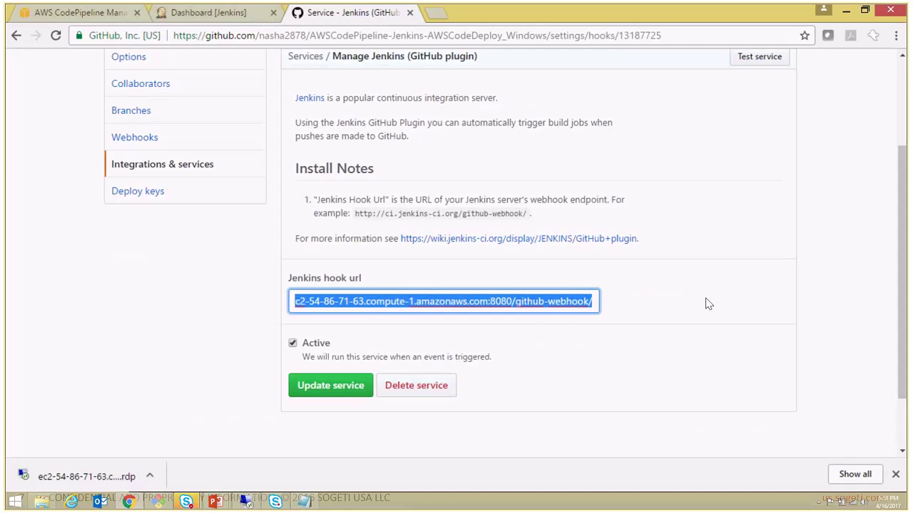
{"action": "left_click", "coordinate": [524, 301]}
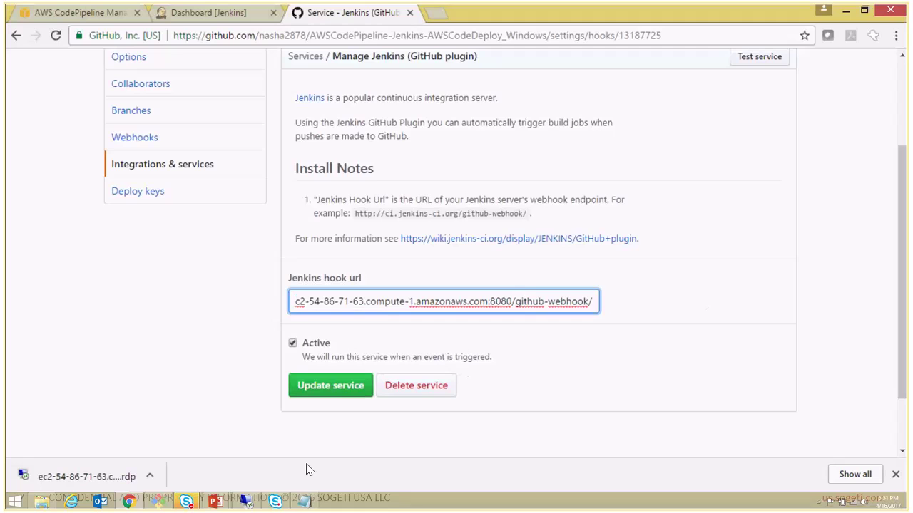
Step: Copy the Jenkins URL from the Notepad document and return to the GitHub service settings
{"action": "left_click", "coordinate": [306, 502]}
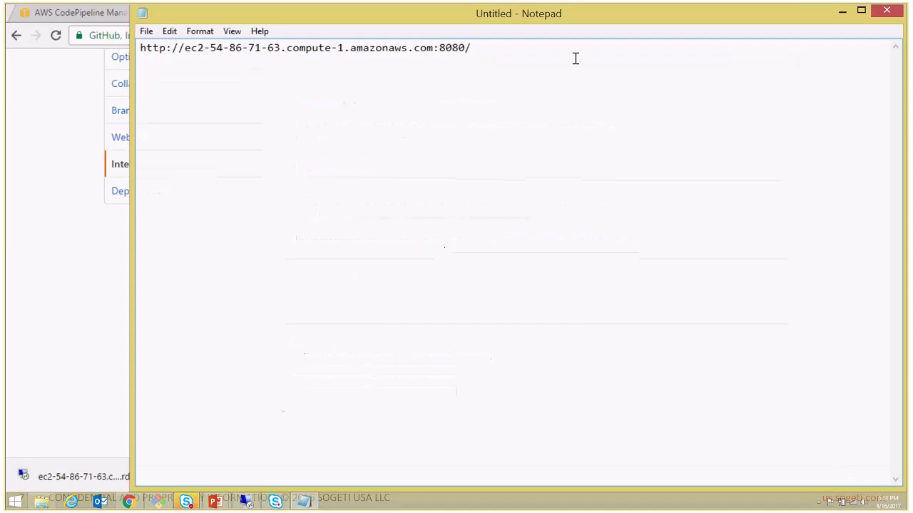
{"action": "left_click_drag", "start_coordinate": [573, 57], "coordinate": [134, 49]}
{"action": "key", "text": "ctrl+c"}
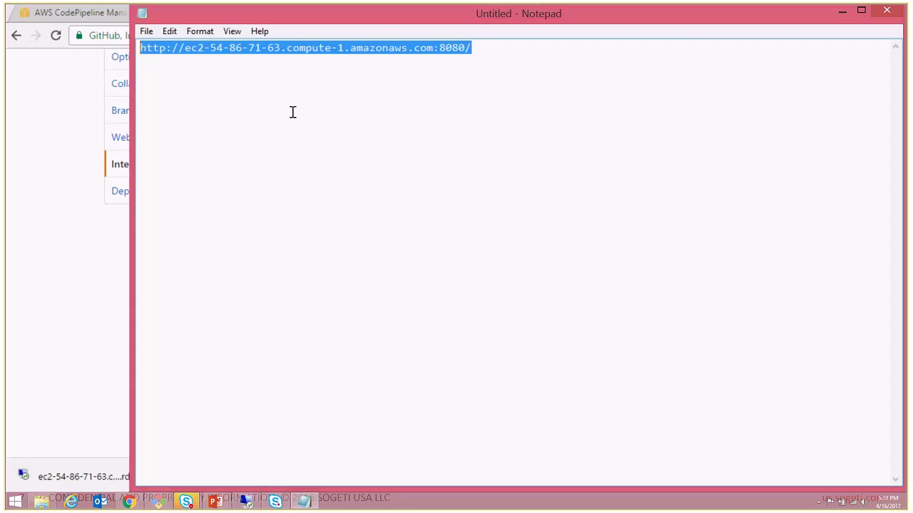
{"action": "key", "text": "alt+Tab"}
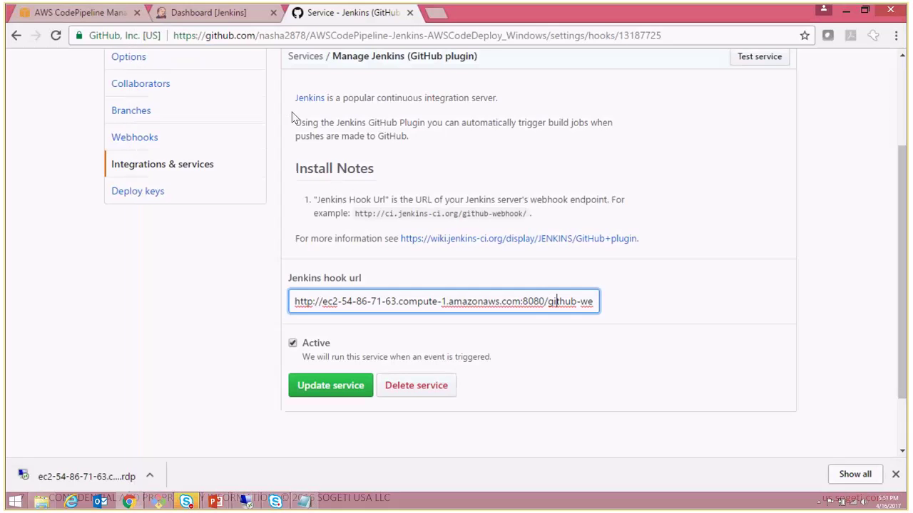
Step: Replace the server part of the Jenkins hook url with the copied URL, leaving a single slash before github-webhook/
{"action": "key", "text": "shift+Left"}
{"action": "key", "text": "shift+Left"}
{"action": "key", "text": "shift+Left"}
{"action": "key", "text": "shift+Left"}
{"action": "key", "text": "shift+Left"}
{"action": "key", "text": "shift+Left"}
{"action": "key", "text": "shift+Left"}
{"action": "key", "text": "shift+Left"}
{"action": "key", "text": "shift+Left"}
{"action": "key", "text": "shift+Left"}
{"action": "key", "text": "shift+Left"}
{"action": "key", "text": "shift+Left"}
{"action": "key", "text": "shift+Left"}
{"action": "key", "text": "shift+Left"}
{"action": "key", "text": "shift+Left"}
{"action": "key", "text": "shift+Left"}
{"action": "key", "text": "shift+Left"}
{"action": "key", "text": "shift+Left"}
{"action": "key", "text": "shift+Left"}
{"action": "key", "text": "shift+Left"}
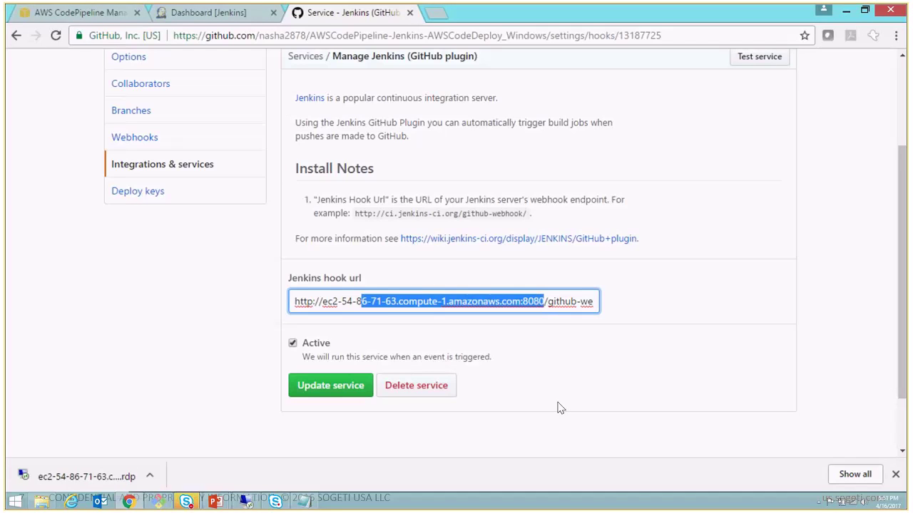
{"action": "key", "text": "shift+Left"}
{"action": "key", "text": "shift+Left"}
{"action": "key", "text": "shift+Left"}
{"action": "key", "text": "shift+Left"}
{"action": "key", "text": "shift+Left"}
{"action": "key", "text": "shift+Left"}
{"action": "key", "text": "shift+Left"}
{"action": "key", "text": "shift+Left"}
{"action": "key", "text": "shift+Left"}
{"action": "key", "text": "shift+Left"}
{"action": "key", "text": "shift+Left"}
{"action": "key", "text": "shift+Left"}
{"action": "key", "text": "shift+Left"}
{"action": "key", "text": "shift+Left"}
{"action": "key", "text": "shift+Left"}
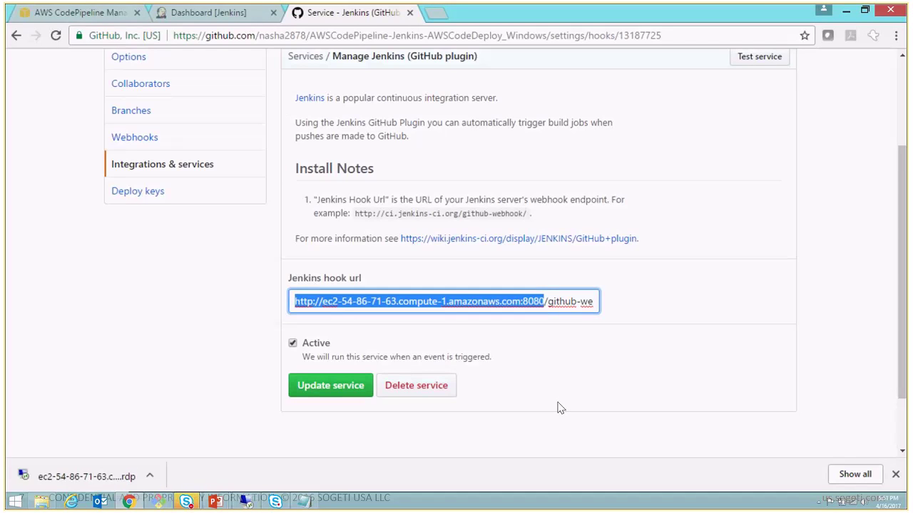
{"action": "key", "text": "ctrl+v"}
{"action": "left_click", "coordinate": [547, 302]}
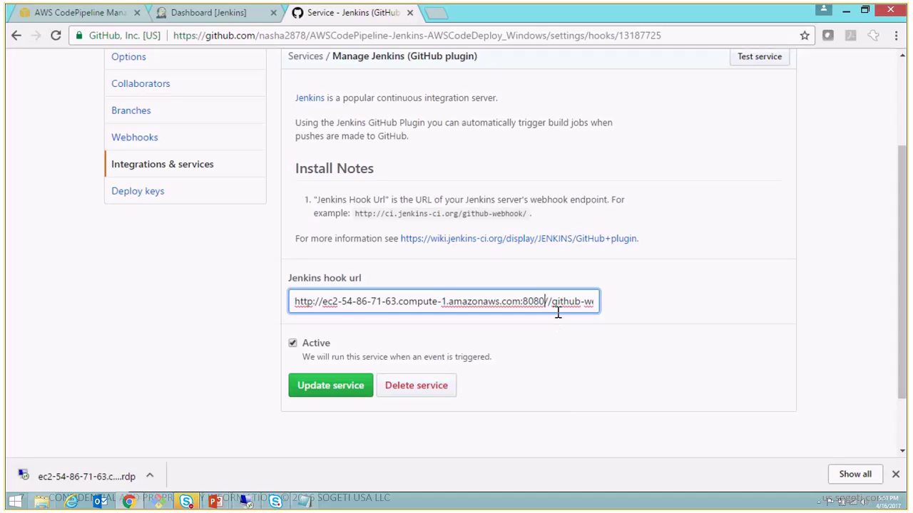
{"action": "key", "text": "BackSpace"}
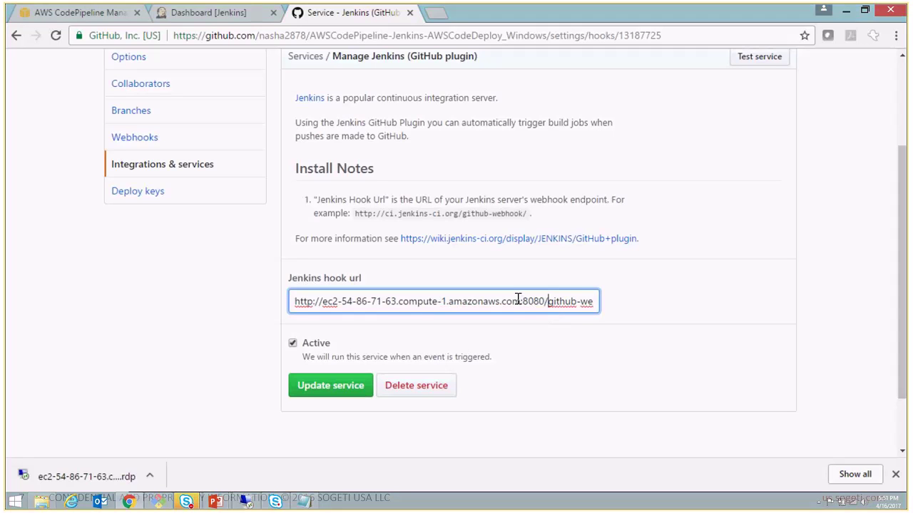
Step: Review the Jenkins hook url from its github-webhook/ ending back to its start, including port 8080
{"action": "key", "text": "End"}
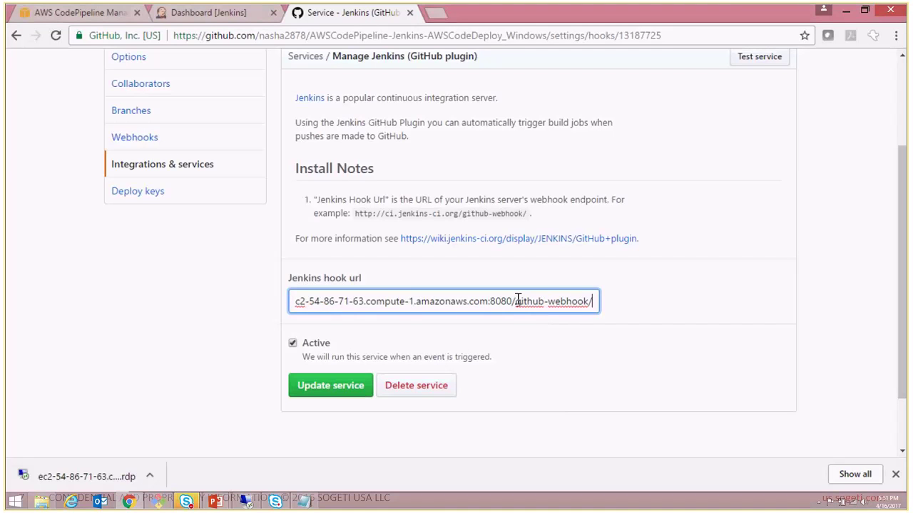
{"action": "key", "text": "ctrl+Left"}
{"action": "key", "text": "ctrl+Left"}
{"action": "key", "text": "ctrl+Left"}
{"action": "key", "text": "ctrl+Left"}
{"action": "key", "text": "ctrl+Left"}
{"action": "key", "text": "ctrl+Left"}
{"action": "key", "text": "ctrl+Left"}
{"action": "key", "text": "ctrl+Left"}
{"action": "key", "text": "ctrl+Left"}
{"action": "key", "text": "ctrl+Left"}
{"action": "key", "text": "ctrl+Left"}
{"action": "key", "text": "ctrl+Left"}
{"action": "key", "text": "ctrl+Left"}
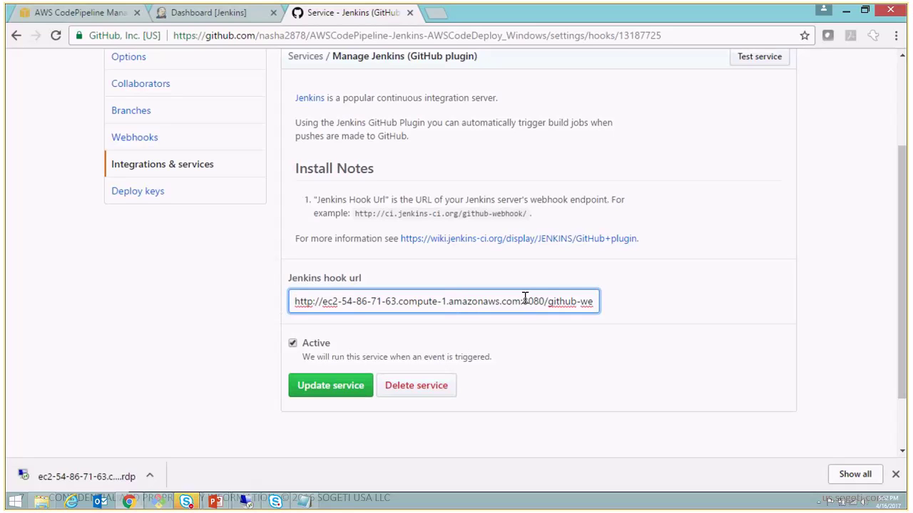
{"action": "left_click_drag", "start_coordinate": [523, 300], "coordinate": [545, 301]}
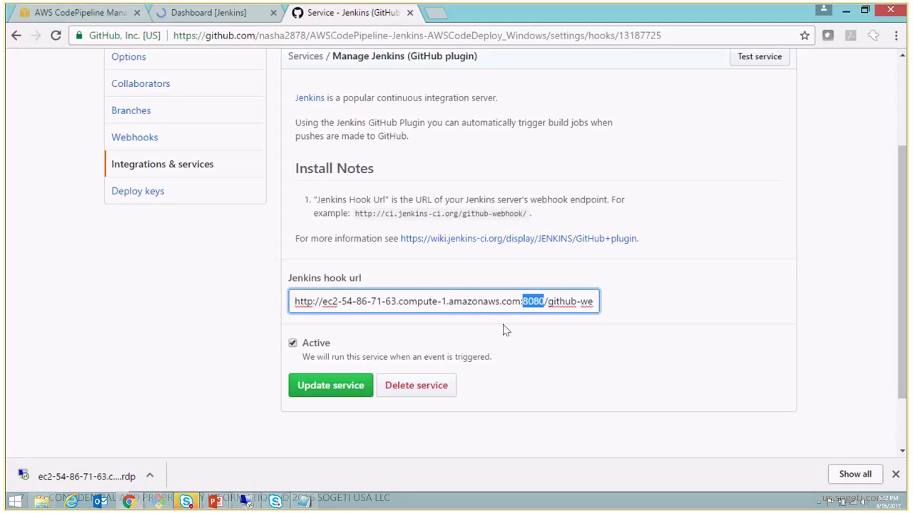
Step: Check the end of the Jenkins hook url and update the Jenkins (GitHub plugin) service
{"action": "left_click", "coordinate": [507, 301]}
{"action": "key", "text": "End"}
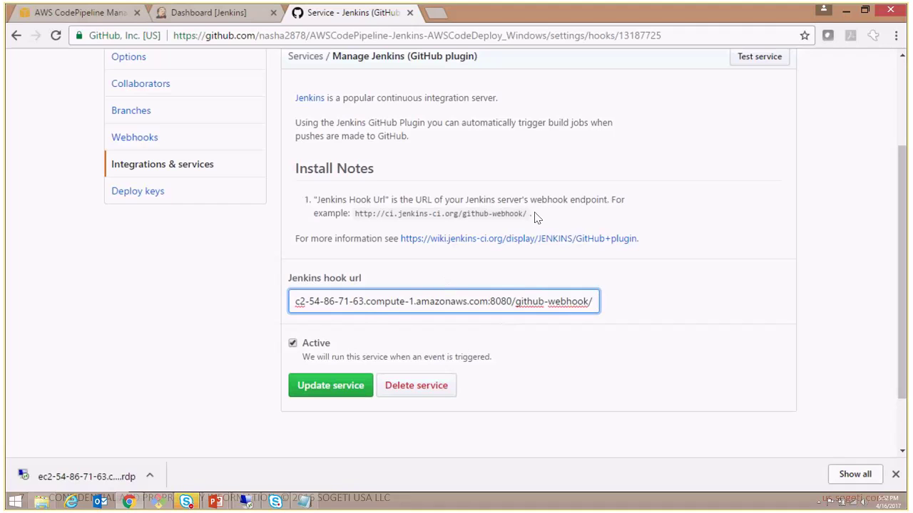
{"action": "left_click", "coordinate": [328, 389]}
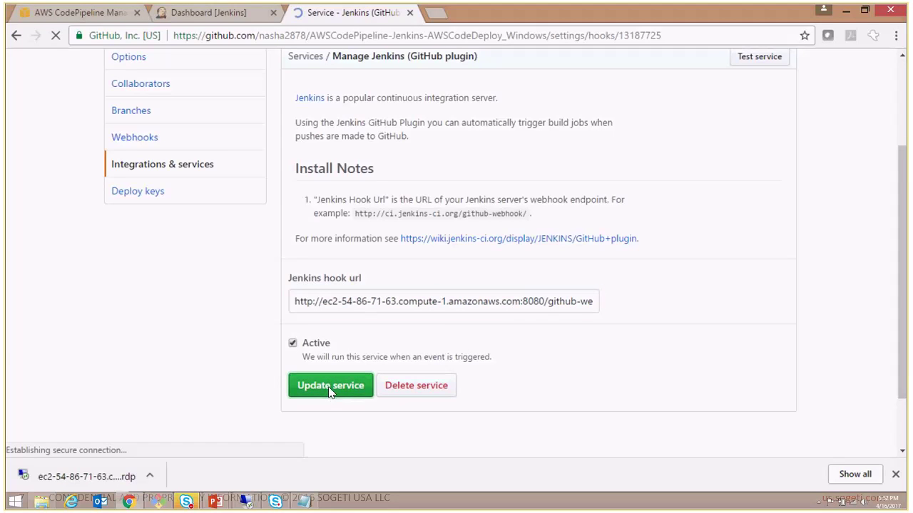
Step: Open the repository's code page and copy its HTTPS clone URL to the clipboard
{"action": "left_click_drag", "start_coordinate": [903, 226], "coordinate": [858, 204]}
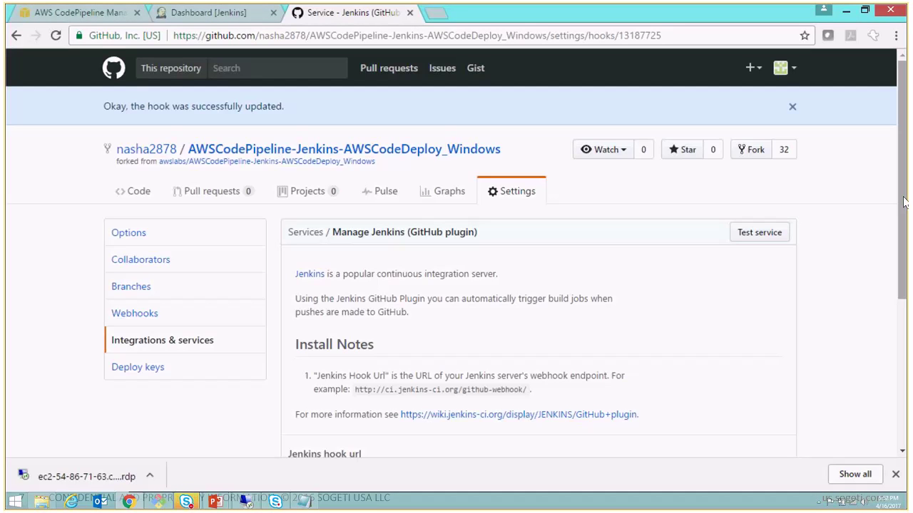
{"action": "left_click_drag", "start_coordinate": [902, 202], "coordinate": [904, 163]}
{"action": "left_click", "coordinate": [138, 198]}
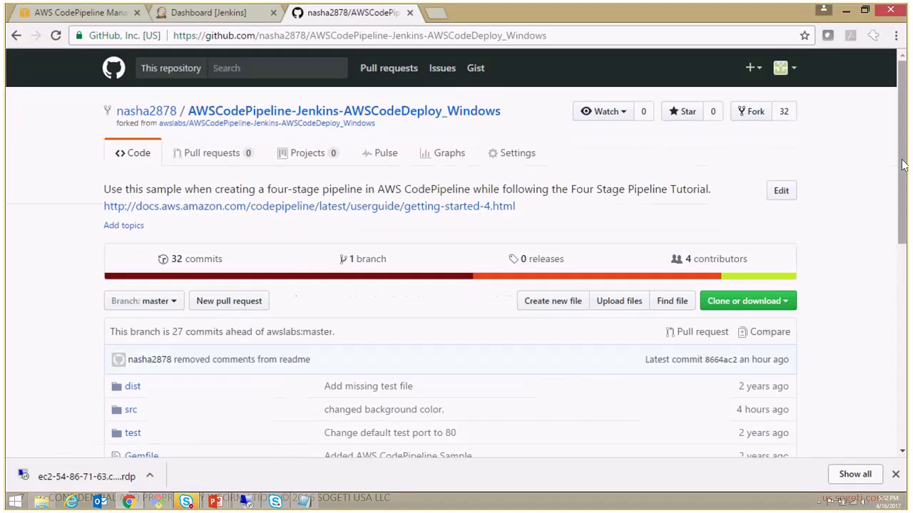
{"action": "left_click_drag", "start_coordinate": [903, 160], "coordinate": [904, 213]}
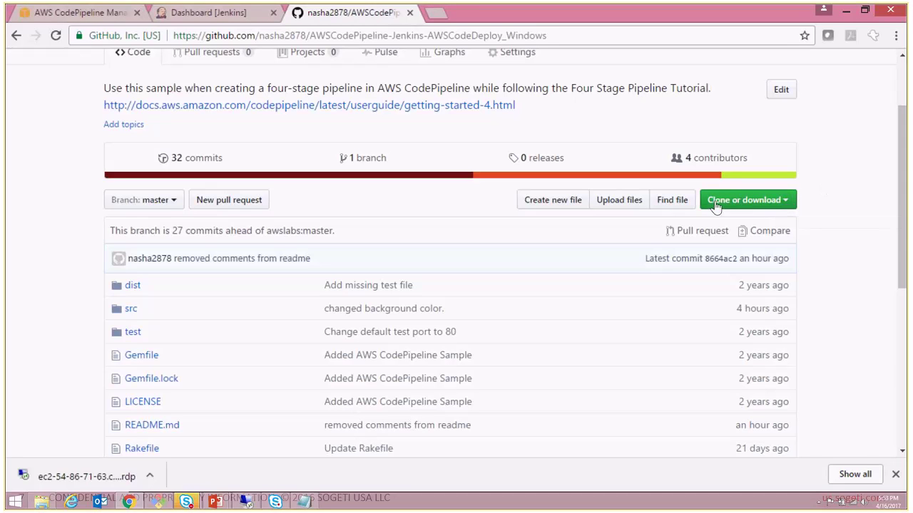
{"action": "left_click", "coordinate": [784, 203]}
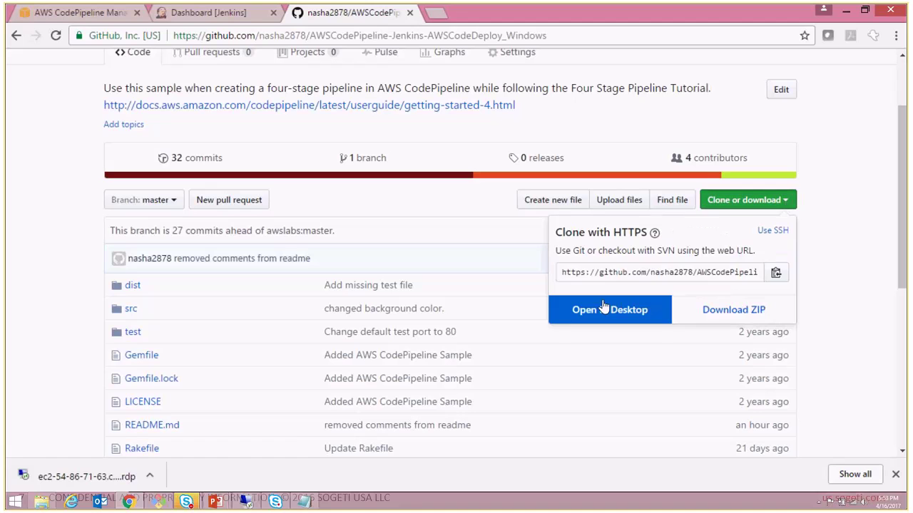
{"action": "left_click", "coordinate": [569, 274]}
{"action": "key", "text": "ctrl+c"}
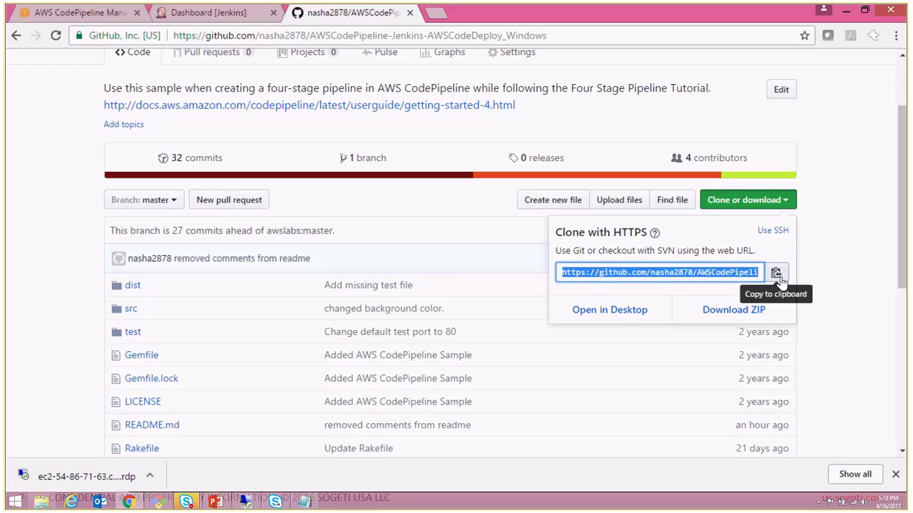
{"action": "left_click", "coordinate": [776, 273]}
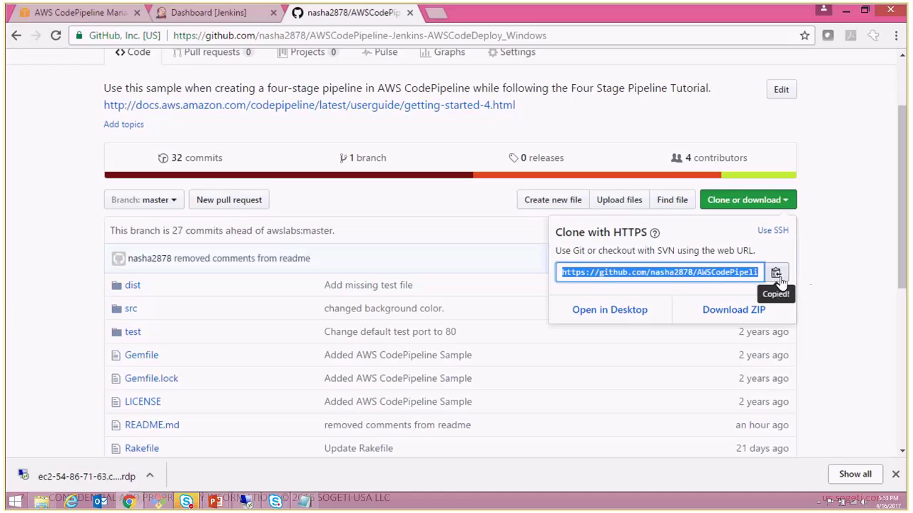
Step: Switch to Notepad, paste the GitHub repository URL two lines below the Jenkins URL, and highlight its .git ending
{"action": "left_click", "coordinate": [300, 507]}
{"action": "left_click", "coordinate": [496, 131]}
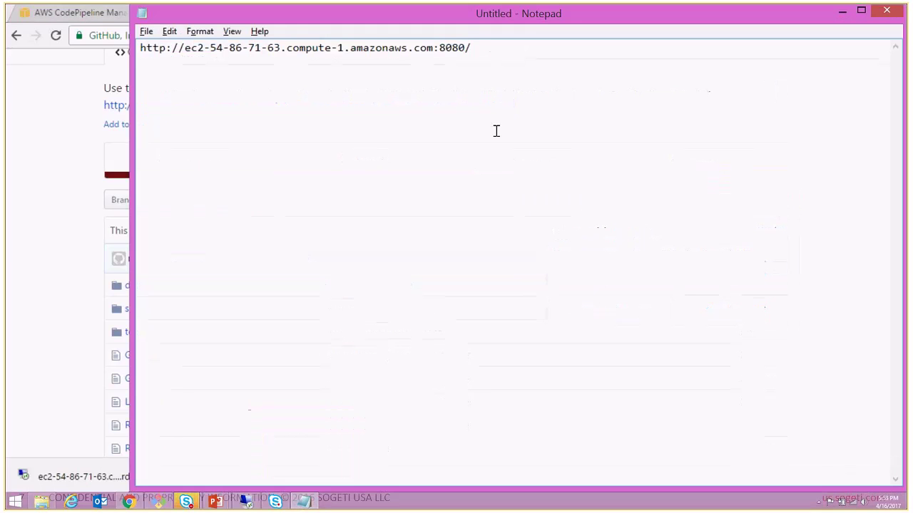
{"action": "key", "text": "Return"}
{"action": "key", "text": "Return"}
{"action": "key", "text": "ctrl+v"}
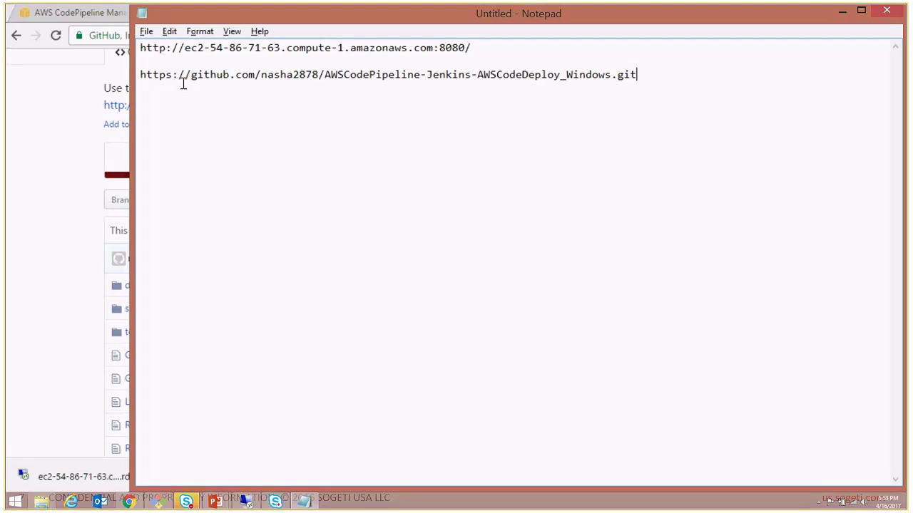
{"action": "left_click_drag", "start_coordinate": [639, 74], "coordinate": [616, 75]}
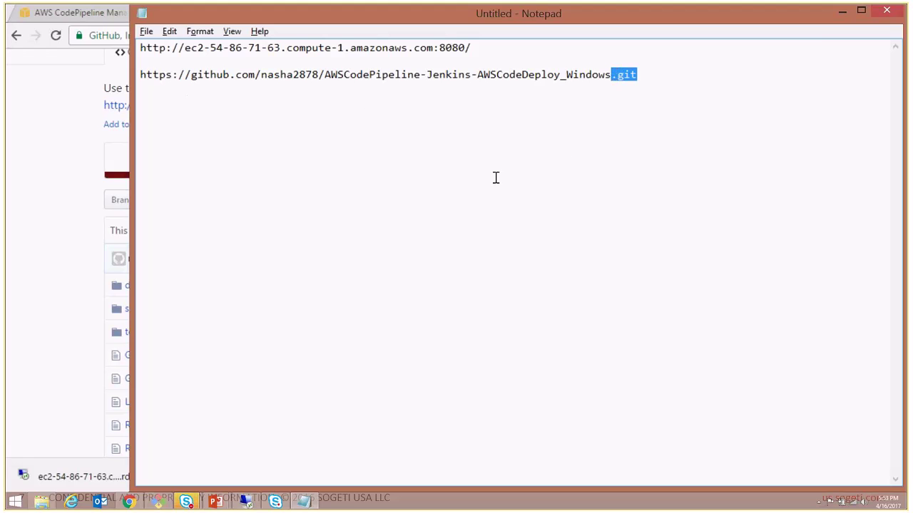
Step: Switch to the PowerPoint slide show and advance from the Jenkins Server key steps to the GitHub key steps slide
{"action": "left_click", "coordinate": [50, 278]}
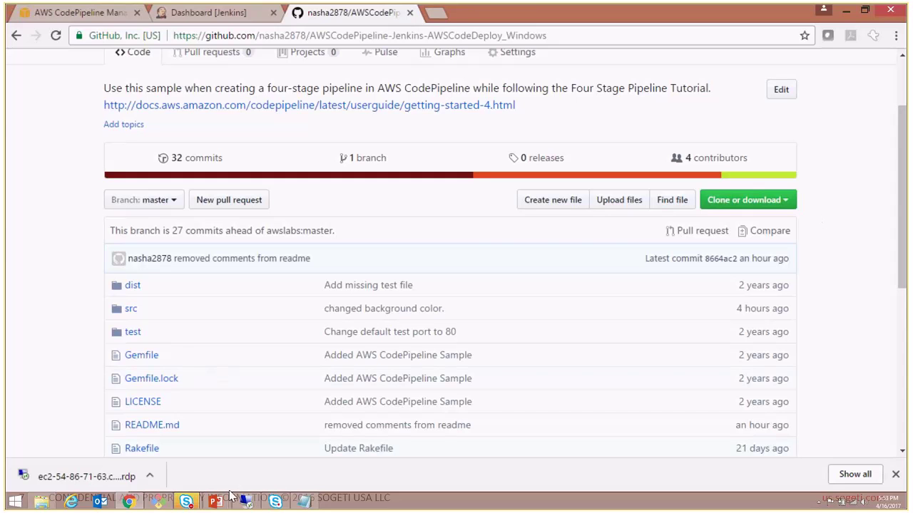
{"action": "mouse_move", "coordinate": [216, 500]}
{"action": "left_click", "coordinate": [260, 459]}
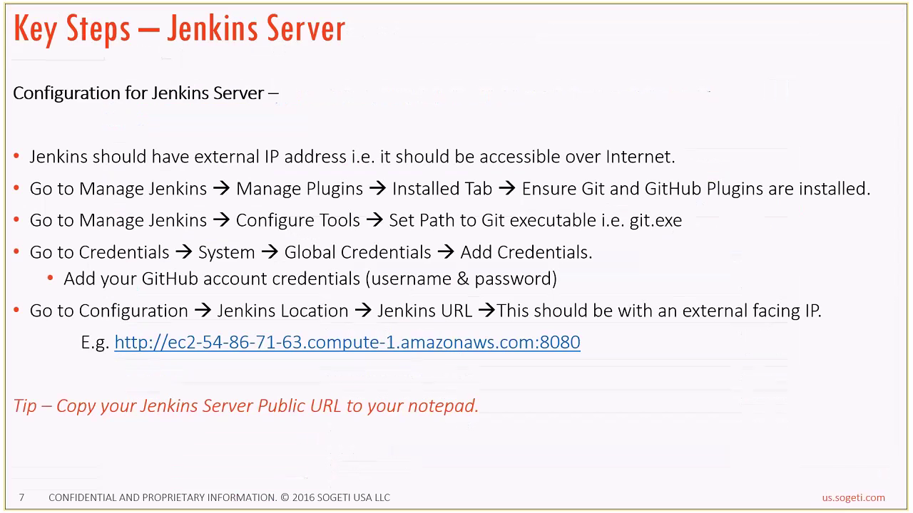
{"action": "left_click", "coordinate": [378, 330]}
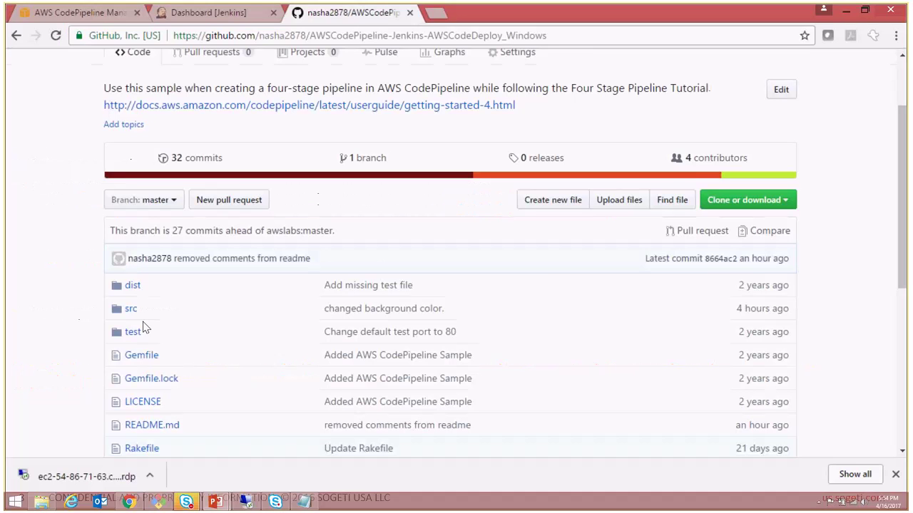
Step: Return to the Jenkins dashboard in the browser and open the GitHubWebHook project's configuration
{"action": "left_click", "coordinate": [178, 14]}
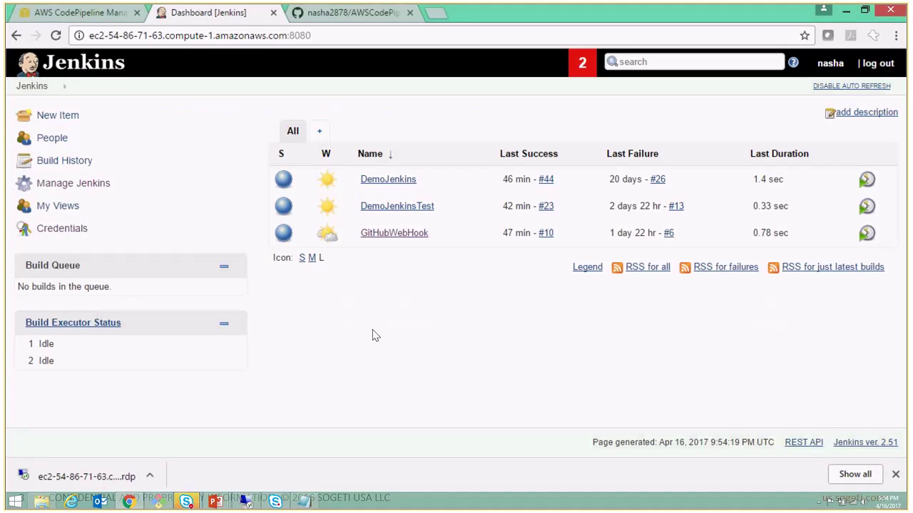
{"action": "left_click", "coordinate": [394, 233]}
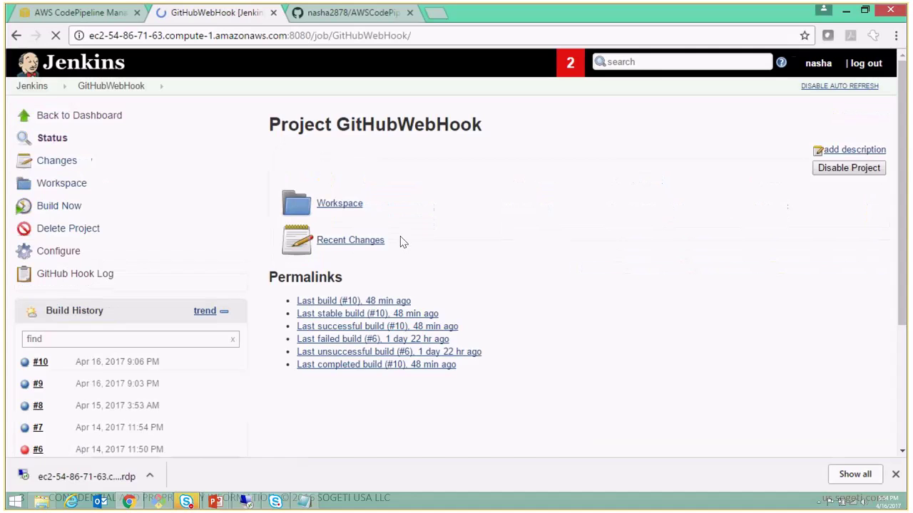
{"action": "left_click", "coordinate": [53, 255]}
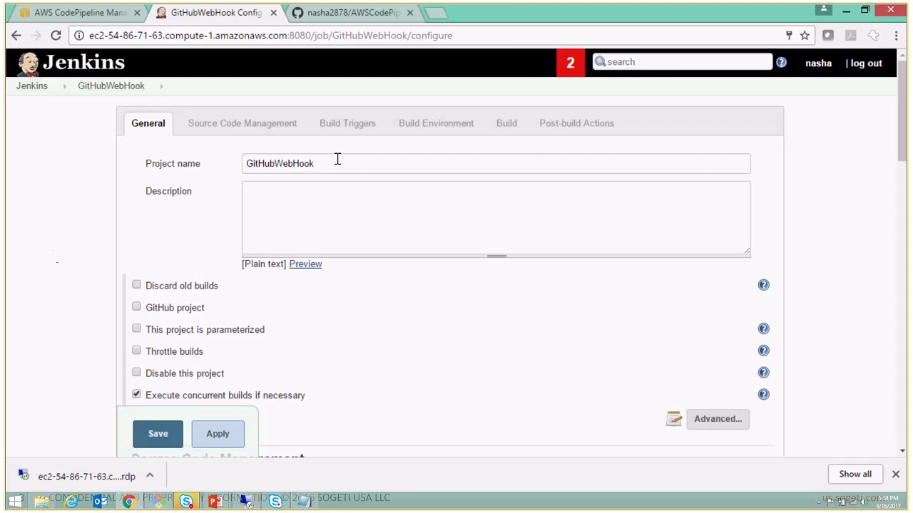
Step: Review the project name and the Git settings under Source Code Management, including repository URL, credentials and branch specifier
{"action": "left_click_drag", "start_coordinate": [335, 159], "coordinate": [106, 149]}
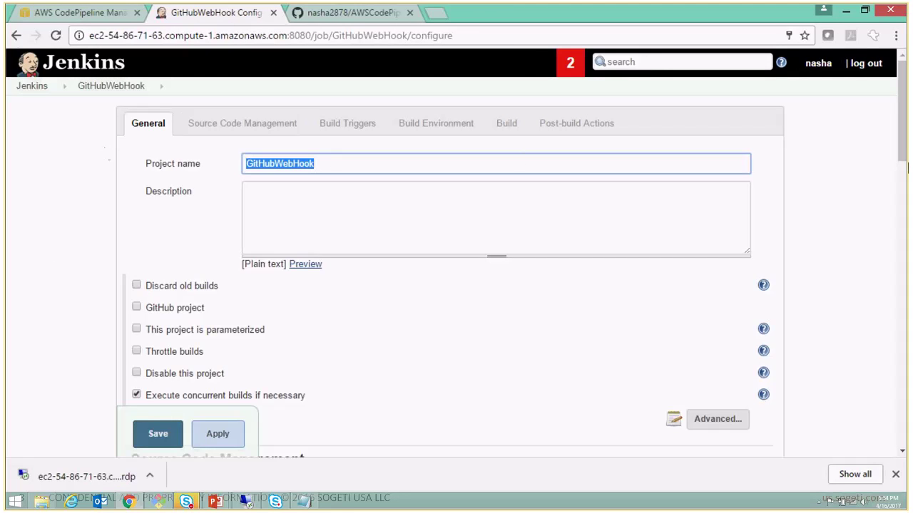
{"action": "left_click_drag", "start_coordinate": [904, 158], "coordinate": [903, 201]}
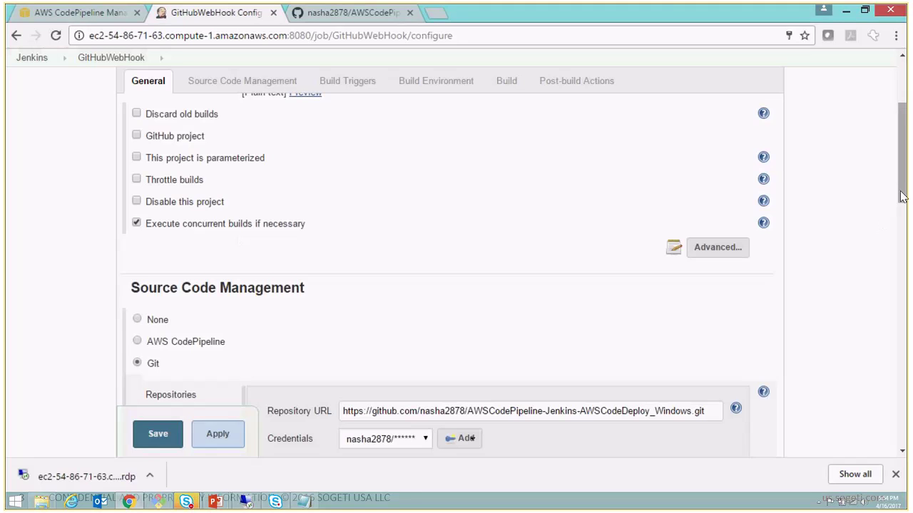
{"action": "left_click_drag", "start_coordinate": [902, 197], "coordinate": [903, 221]}
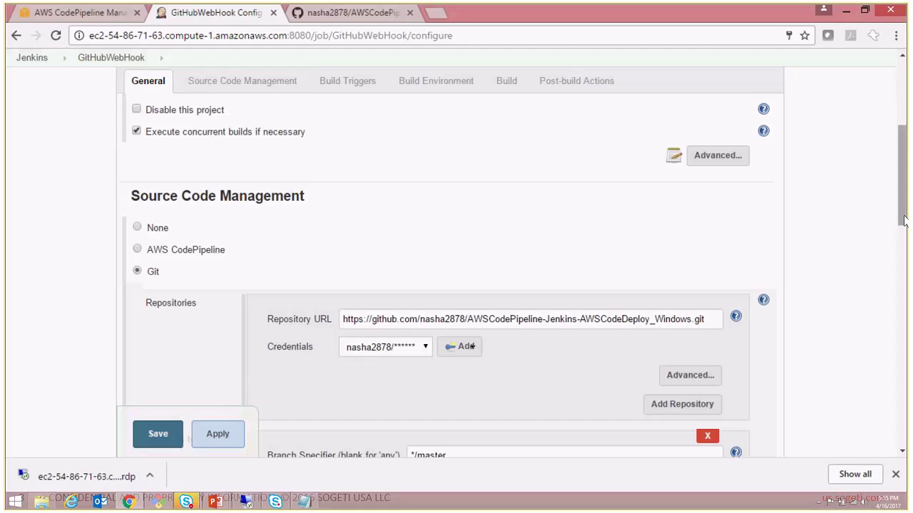
{"action": "left_click_drag", "start_coordinate": [904, 221], "coordinate": [906, 241]}
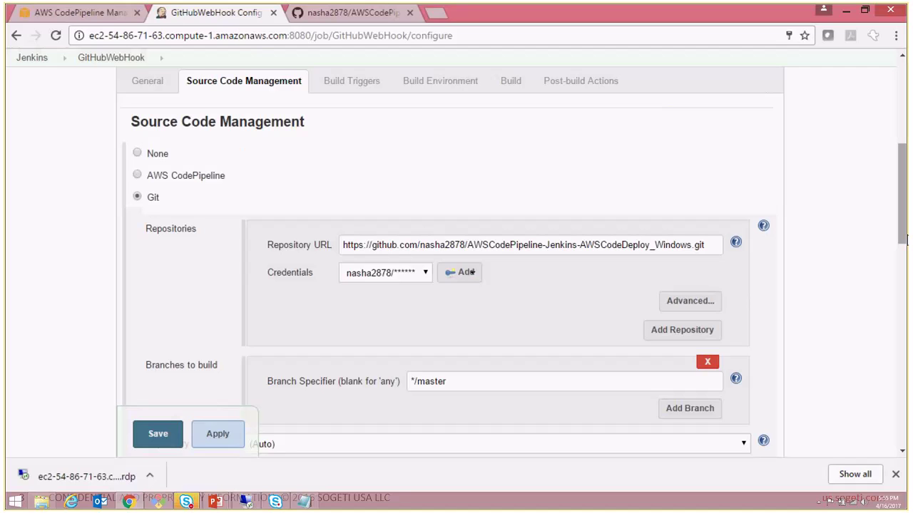
{"action": "scroll", "coordinate": [902, 229], "scroll_direction": "down", "scroll_amount": 1}
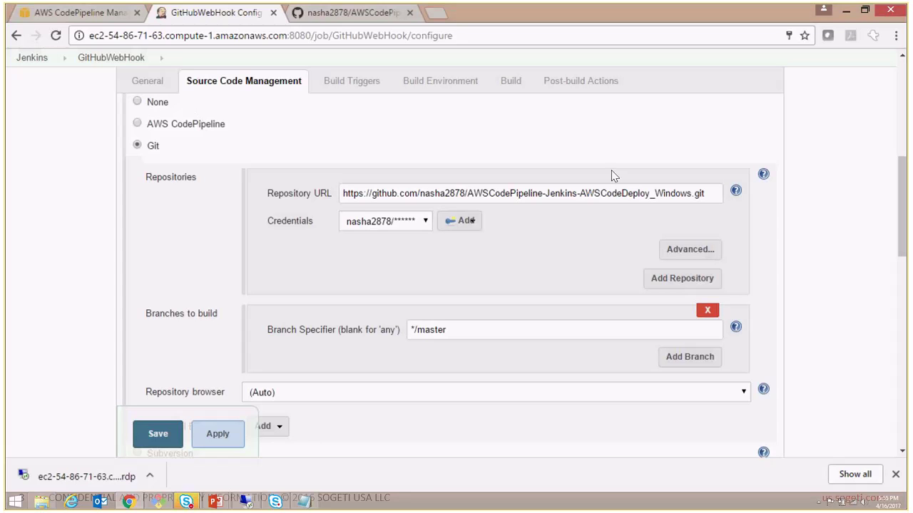
{"action": "scroll", "coordinate": [901, 212], "scroll_direction": "up", "scroll_amount": 1}
{"action": "left_click_drag", "start_coordinate": [901, 212], "coordinate": [901, 214]}
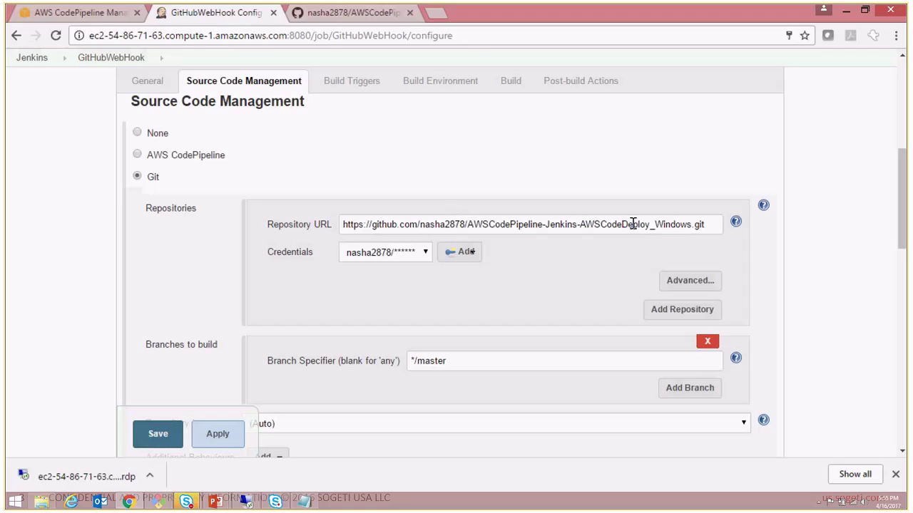
Step: Copy the GitHub repository URL from Notepad and paste it over the project's Repository URL
{"action": "left_click", "coordinate": [303, 501]}
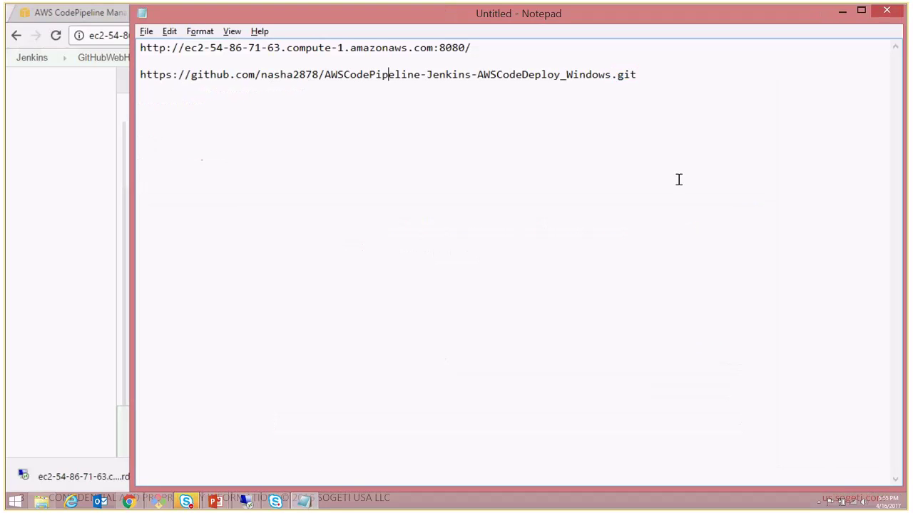
{"action": "left_click_drag", "start_coordinate": [646, 76], "coordinate": [118, 112]}
{"action": "key", "text": "ctrl+c"}
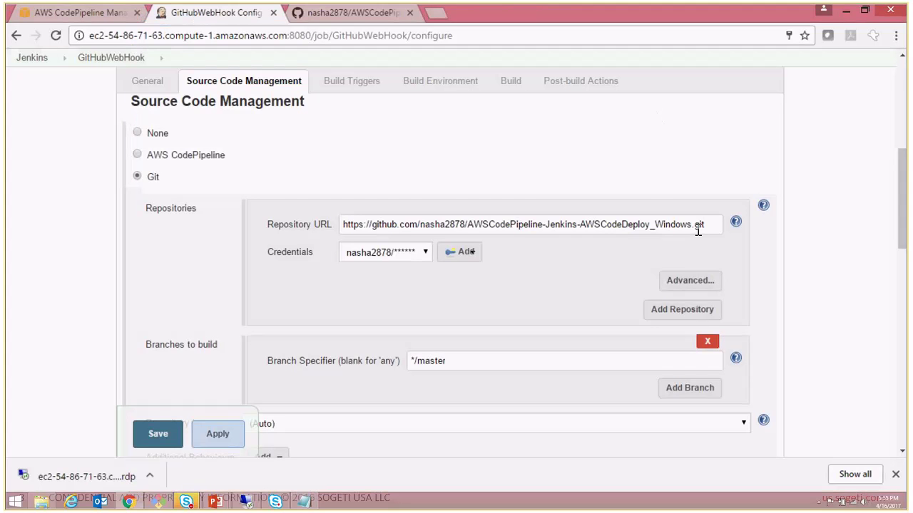
{"action": "left_click_drag", "start_coordinate": [698, 229], "coordinate": [283, 202]}
{"action": "key", "text": "ctrl+v"}
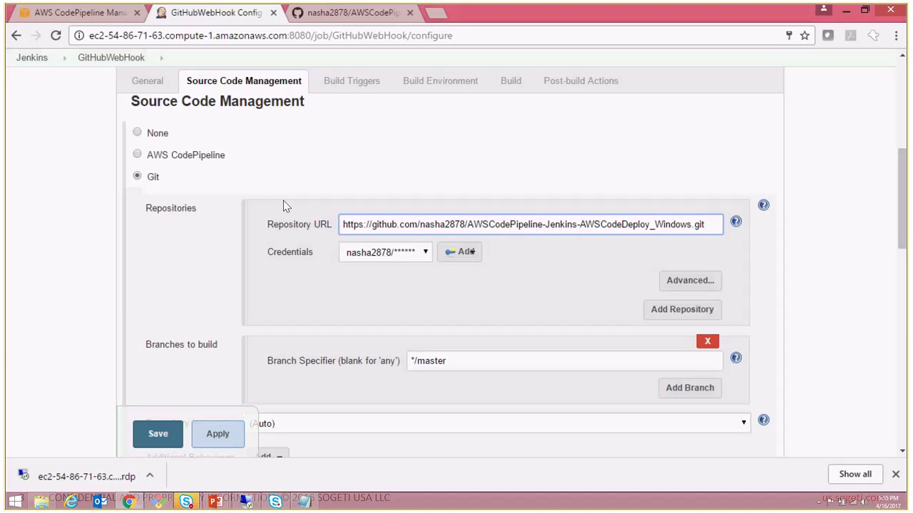
Step: Check the available repository credentials without changing the selection, and examine the Repository URL and Branch Specifier
{"action": "left_click", "coordinate": [426, 252]}
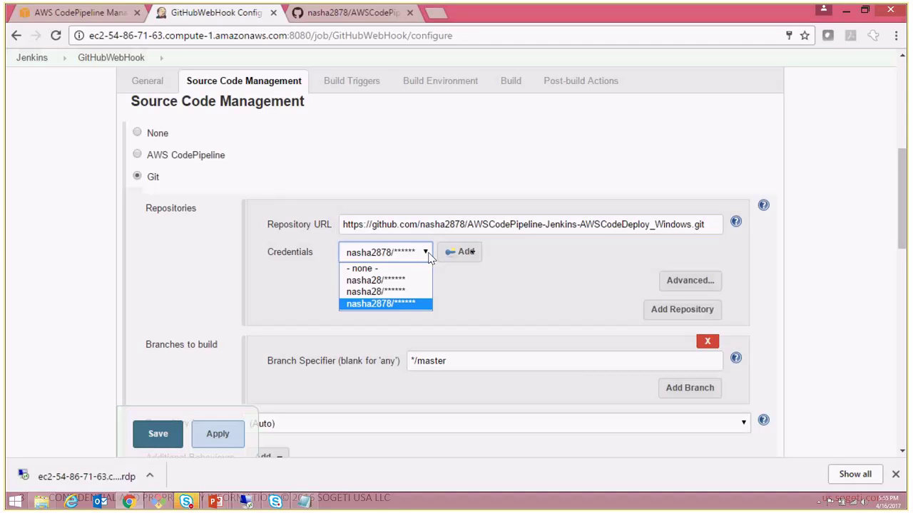
{"action": "left_click", "coordinate": [469, 301]}
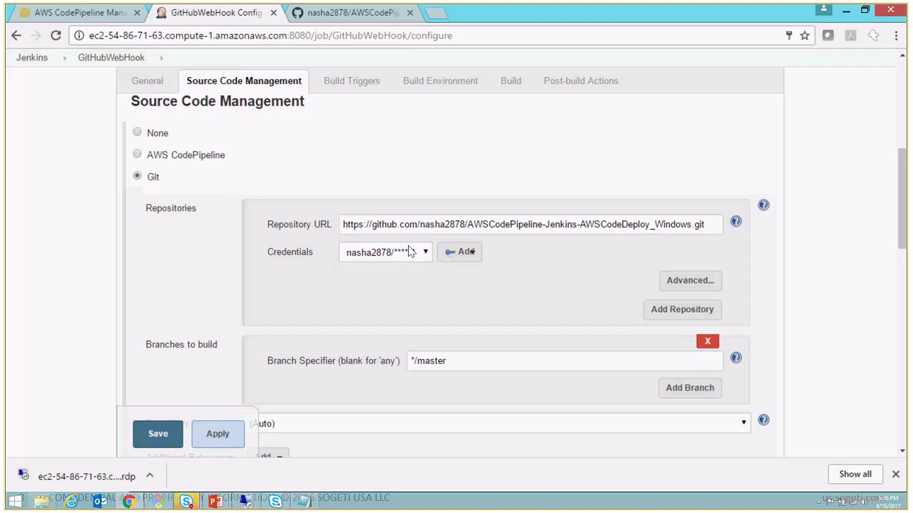
{"action": "left_click", "coordinate": [619, 225]}
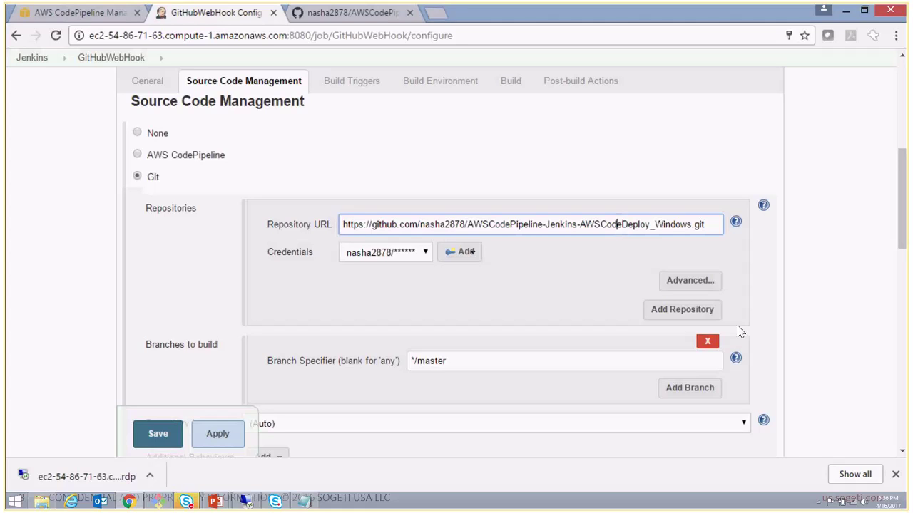
{"action": "left_click_drag", "start_coordinate": [904, 210], "coordinate": [420, 291]}
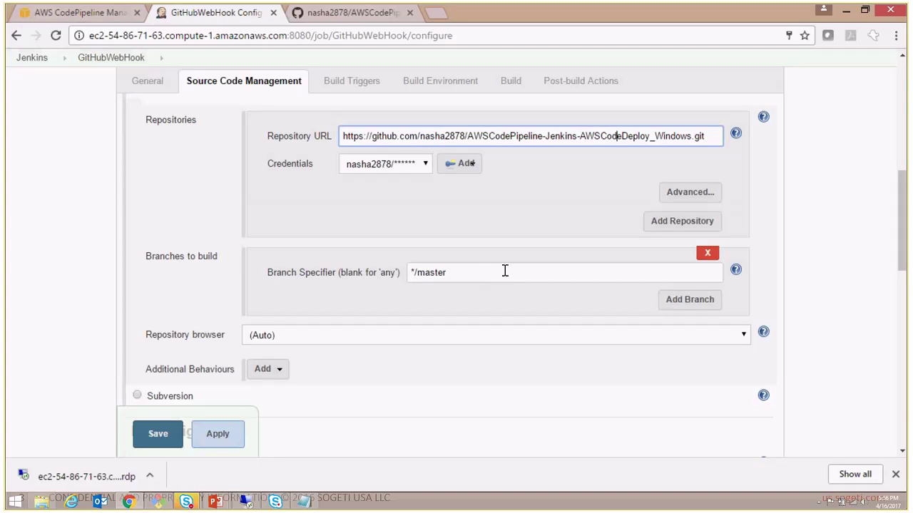
Step: Review the build triggers, including GitHub hook trigger for GITScm polling, and highlight the Windows batch command in the Build section
{"action": "left_click_drag", "start_coordinate": [904, 248], "coordinate": [907, 314]}
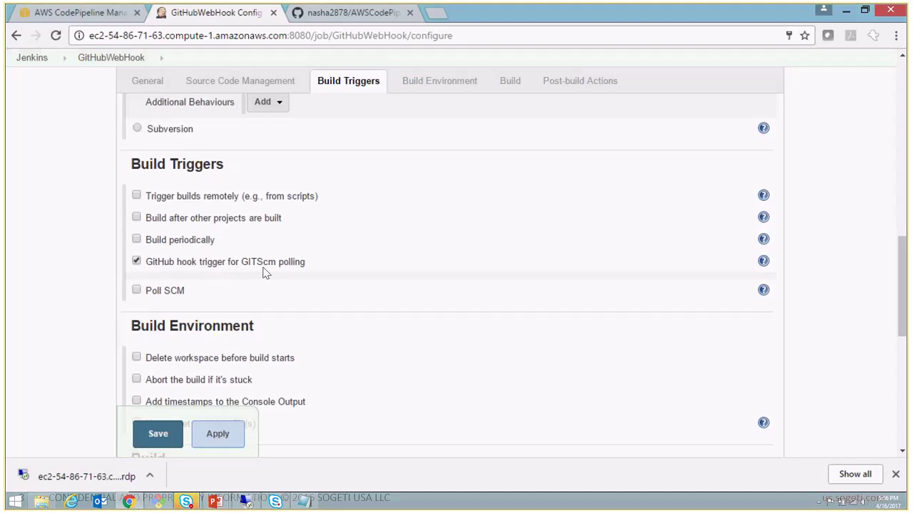
{"action": "left_click_drag", "start_coordinate": [904, 273], "coordinate": [905, 331]}
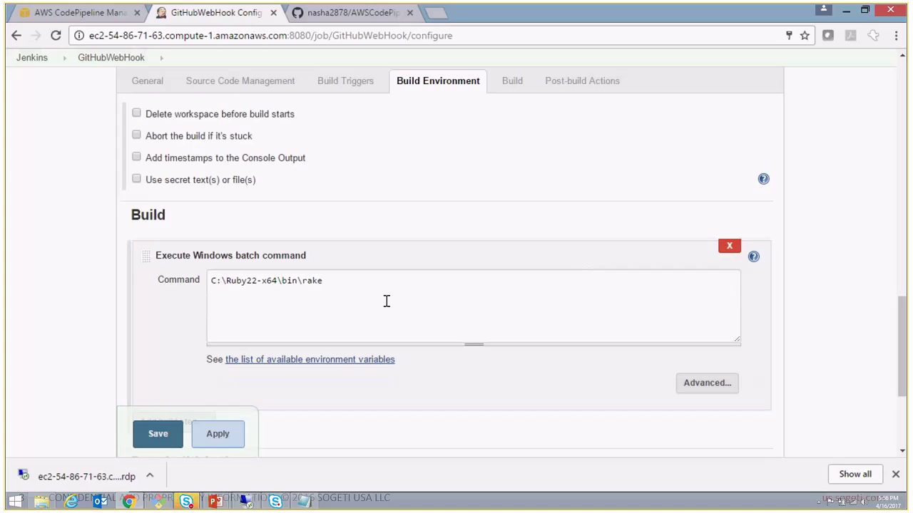
{"action": "left_click_drag", "start_coordinate": [346, 285], "coordinate": [205, 275]}
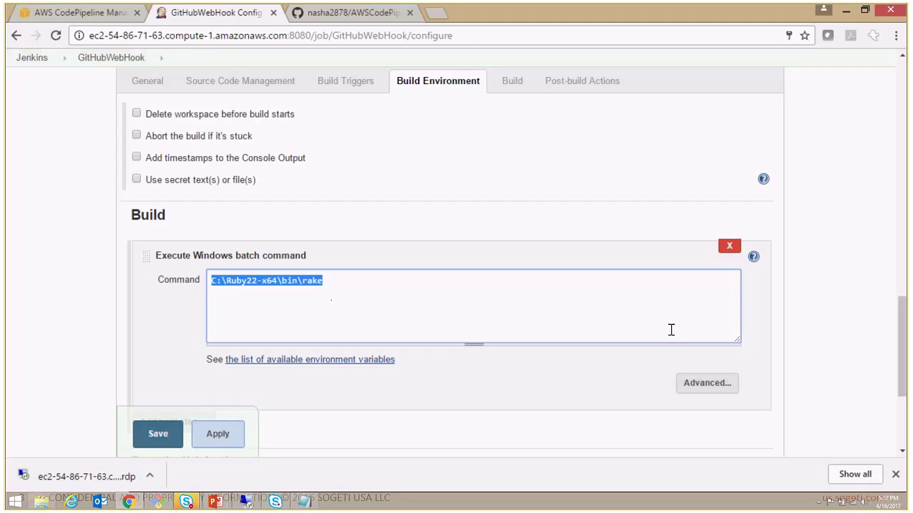
Step: Apply the GitHubWebHook project's configuration and switch to the PowerPoint slide show
{"action": "left_click_drag", "start_coordinate": [903, 367], "coordinate": [903, 416]}
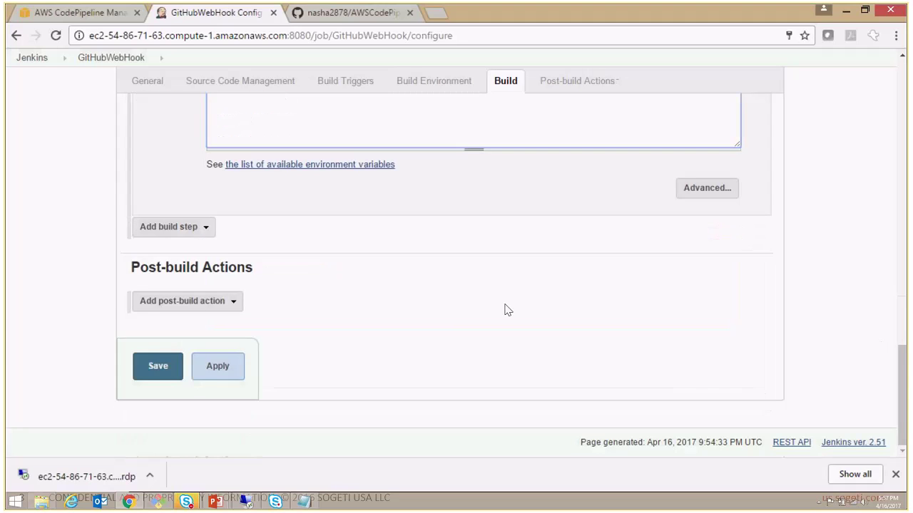
{"action": "left_click", "coordinate": [220, 376]}
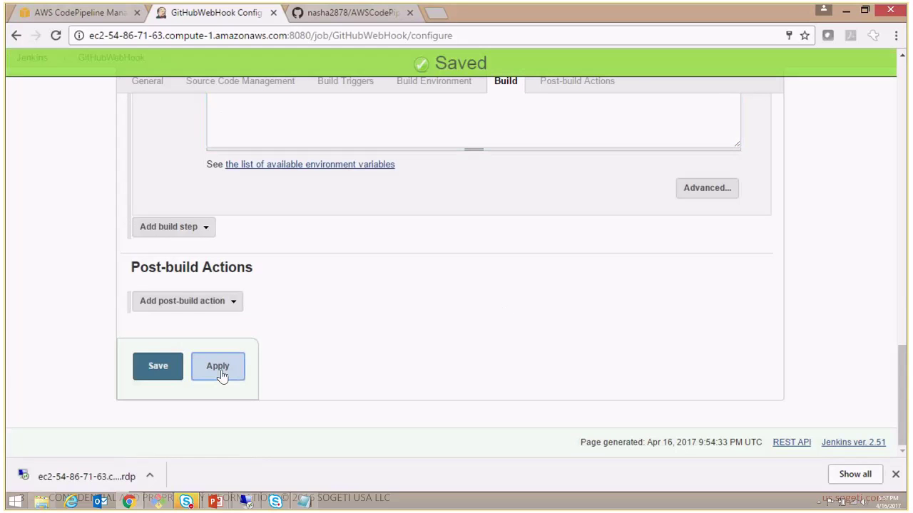
{"action": "mouse_move", "coordinate": [217, 501]}
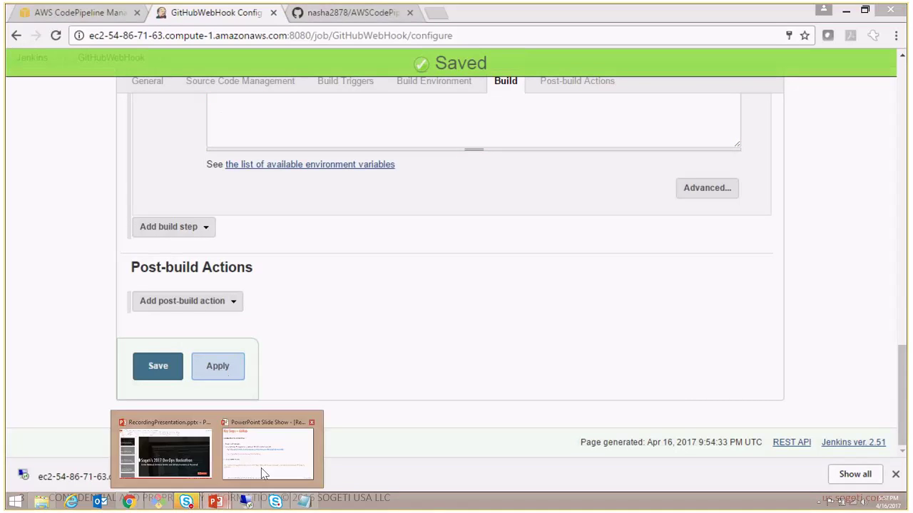
{"action": "left_click", "coordinate": [264, 474]}
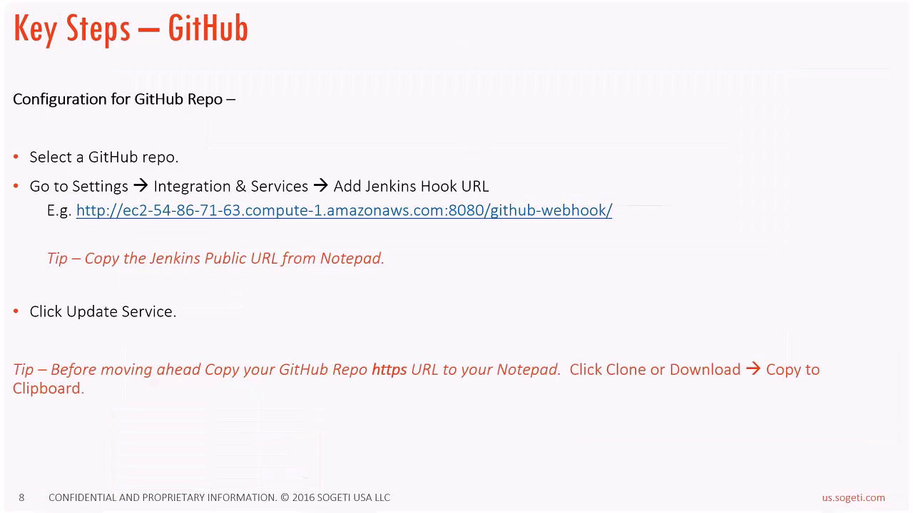
Step: Leave the GitHub key steps slide, return to Jenkins and save the GitHubWebHook project's configuration
{"action": "key", "text": "Right"}
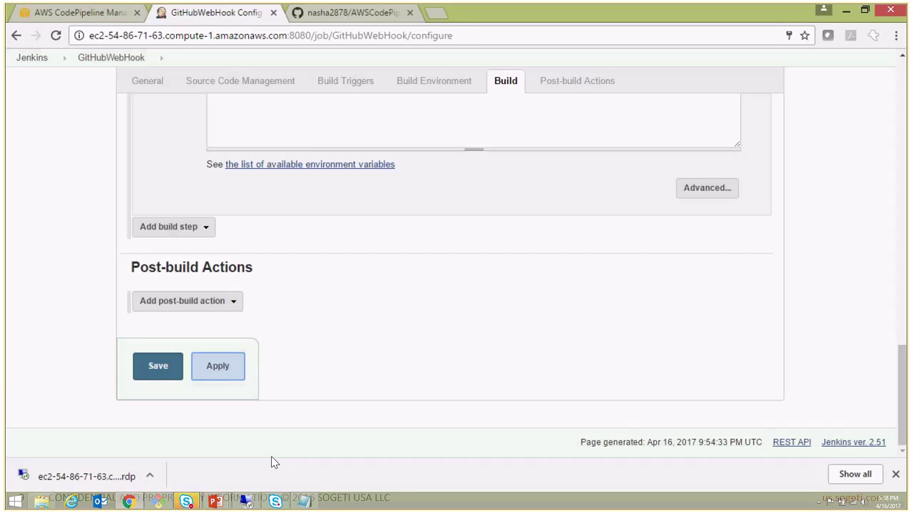
{"action": "left_click", "coordinate": [148, 371]}
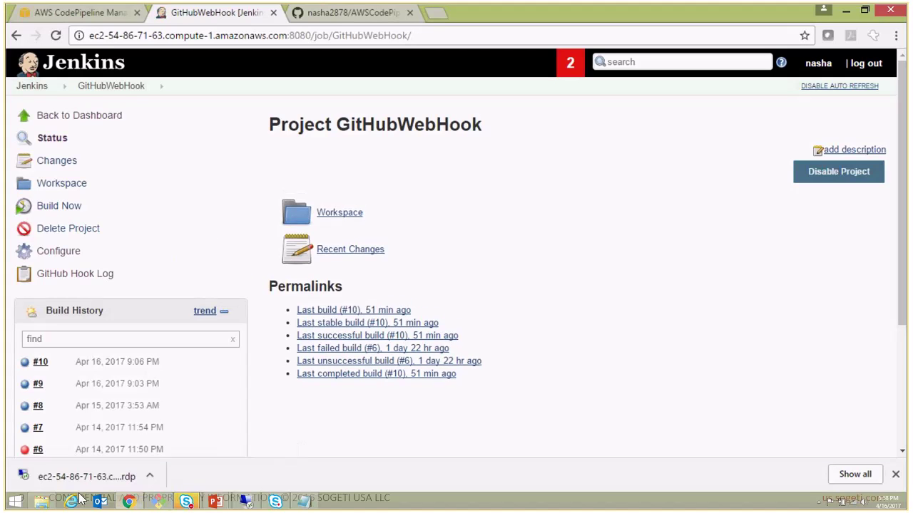
Step: Switch to File Explorer and open README.md from the local AWSCodePipeline-Jenkins-AWSCodeDeploy_Windows repository in Notepad++
{"action": "left_click", "coordinate": [43, 502]}
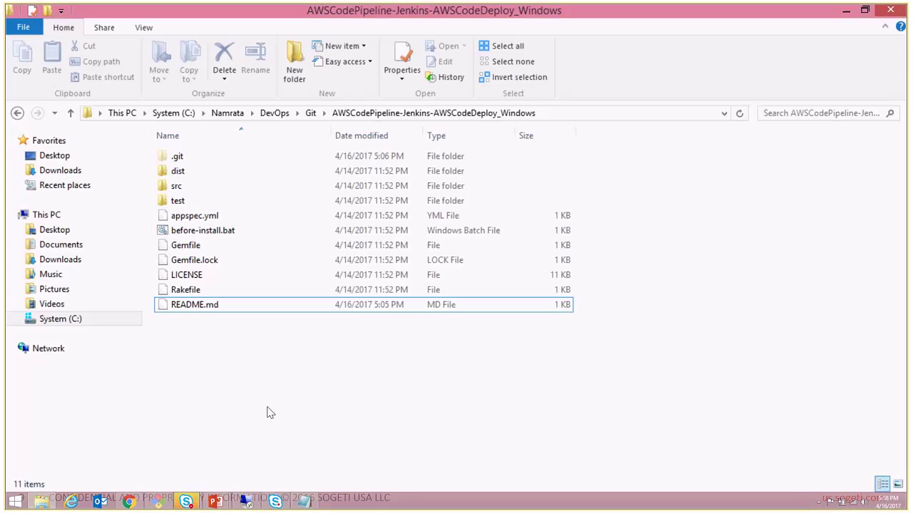
{"action": "left_click", "coordinate": [224, 305]}
{"action": "right_click", "coordinate": [224, 305]}
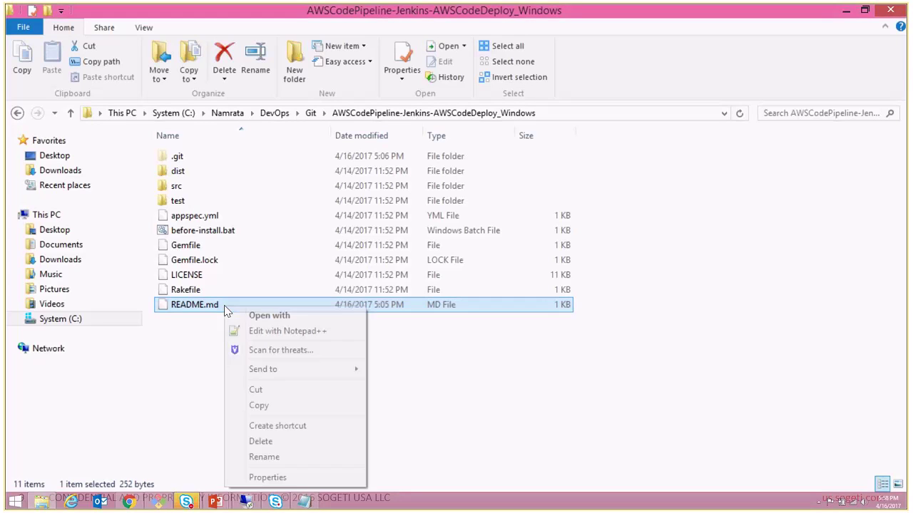
{"action": "left_click", "coordinate": [284, 333]}
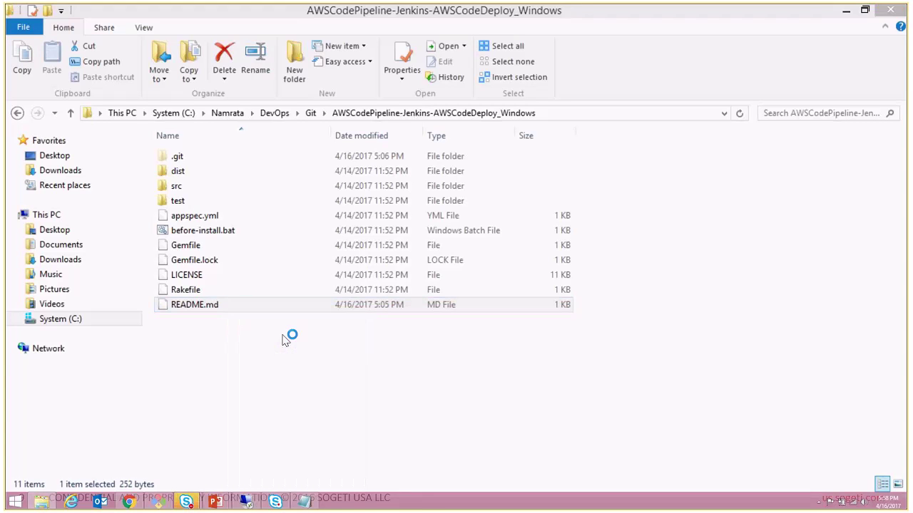
Step: Add the line "Adding changed to trigger the Webhook between Jenkins and GitHub." at the end of README.md, after two blank lines
{"action": "left_click", "coordinate": [117, 165]}
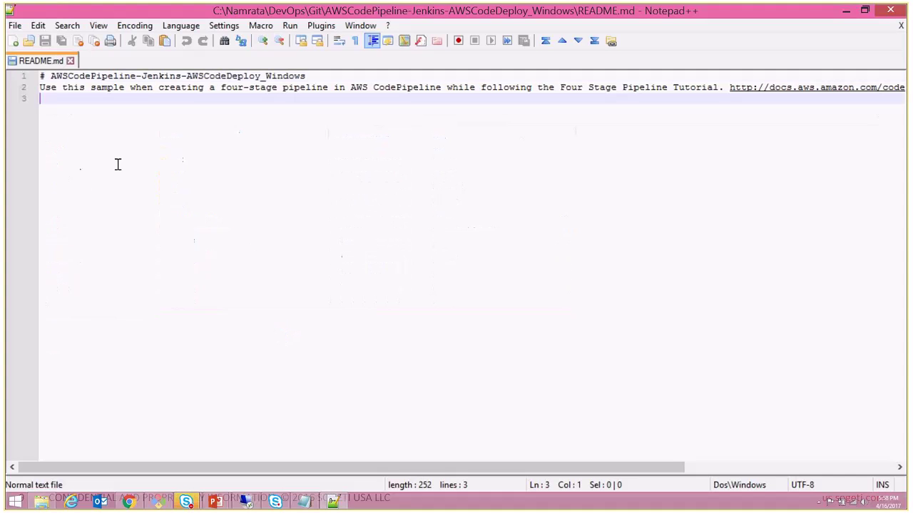
{"action": "key", "text": "Return"}
{"action": "key", "text": "Return"}
{"action": "type", "text": "Add"}
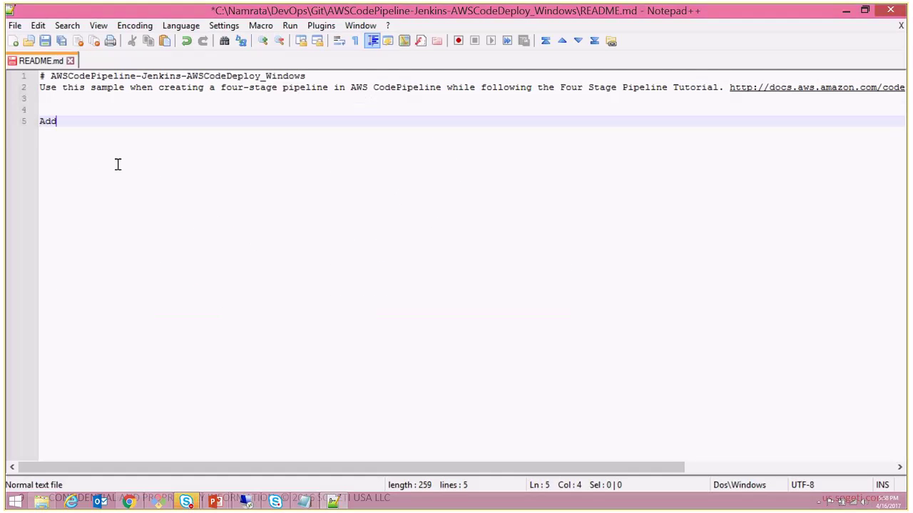
{"action": "type", "text": "ing changed"}
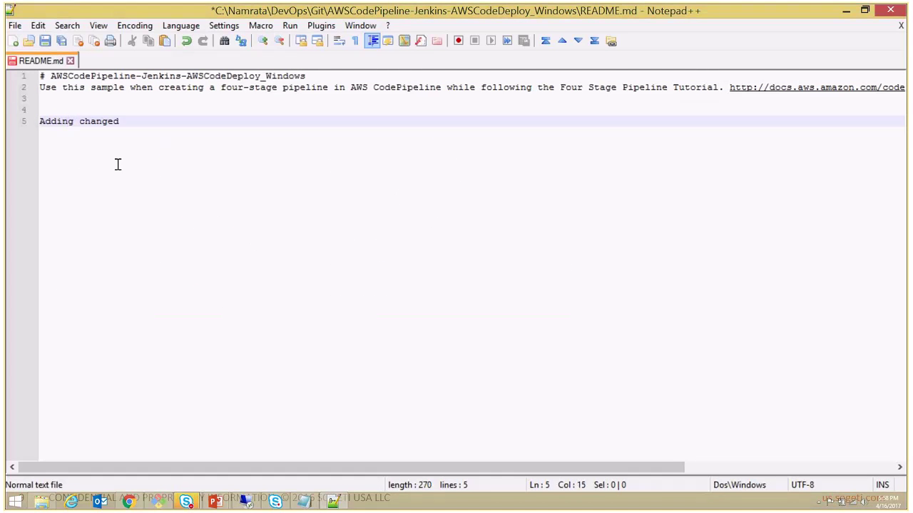
{"action": "type", "text": " to trigger the We"}
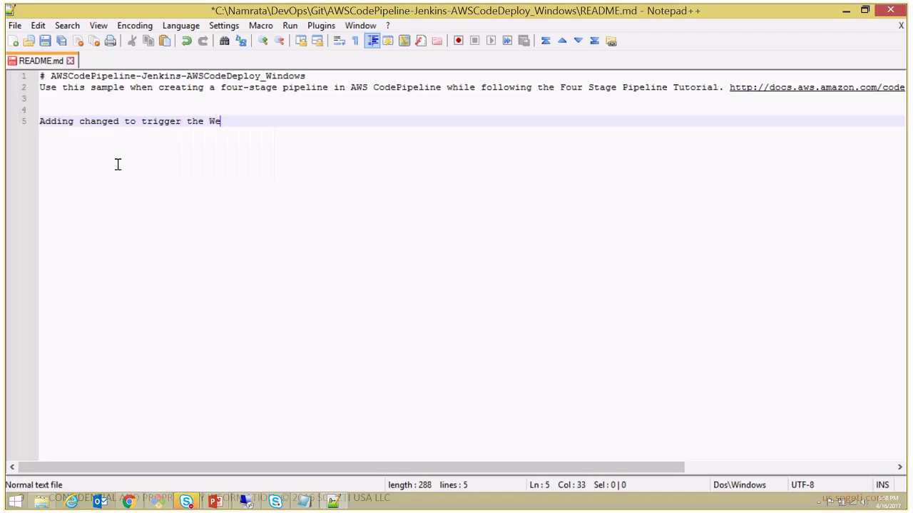
{"action": "type", "text": "bh"}
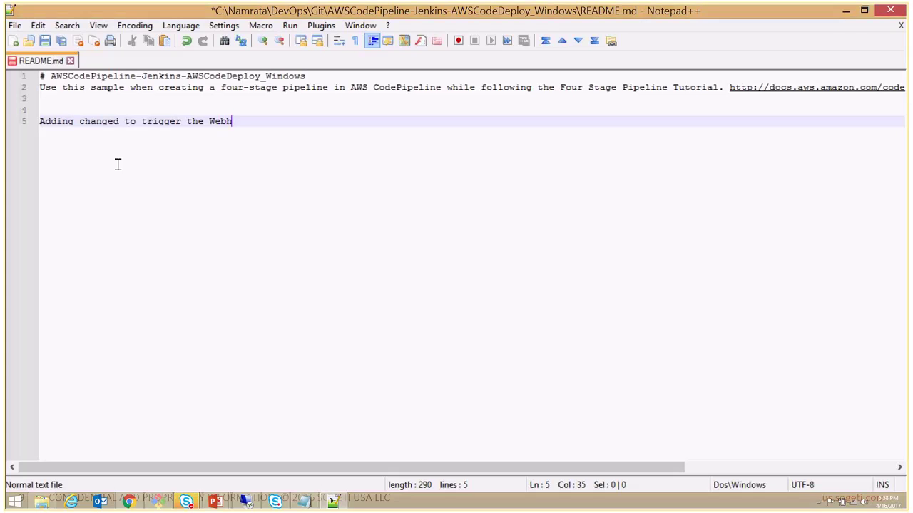
{"action": "type", "text": "ook"}
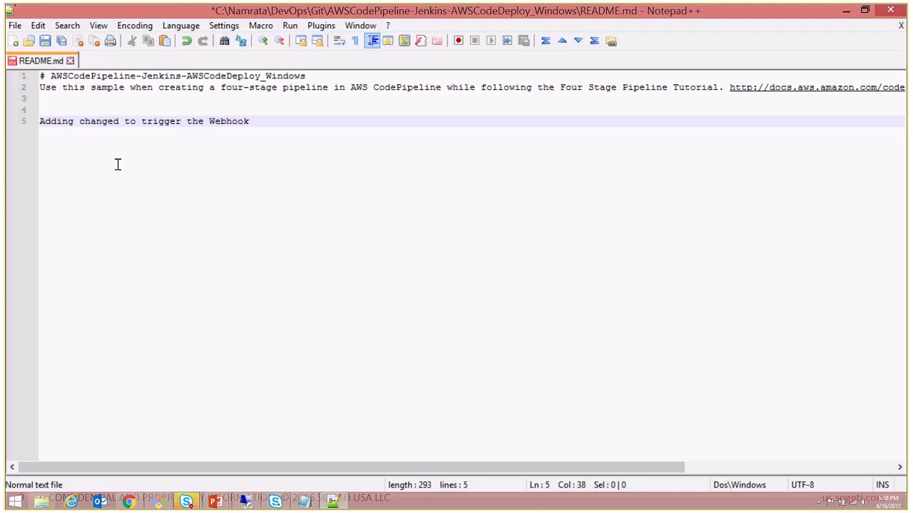
{"action": "type", "text": "."}
{"action": "key", "text": "BackSpace"}
{"action": "type", "text": "b"}
{"action": "type", "text": "etween JEn"}
{"action": "key", "text": "BackSpace"}
{"action": "key", "text": "BackSpace"}
{"action": "type", "text": "enkn"}
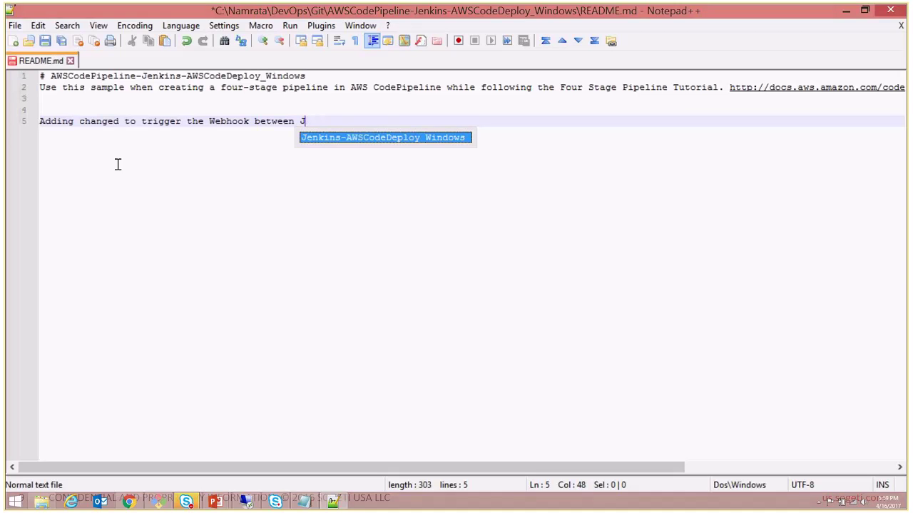
{"action": "key", "text": "BackSpace"}
{"action": "type", "text": "ins "}
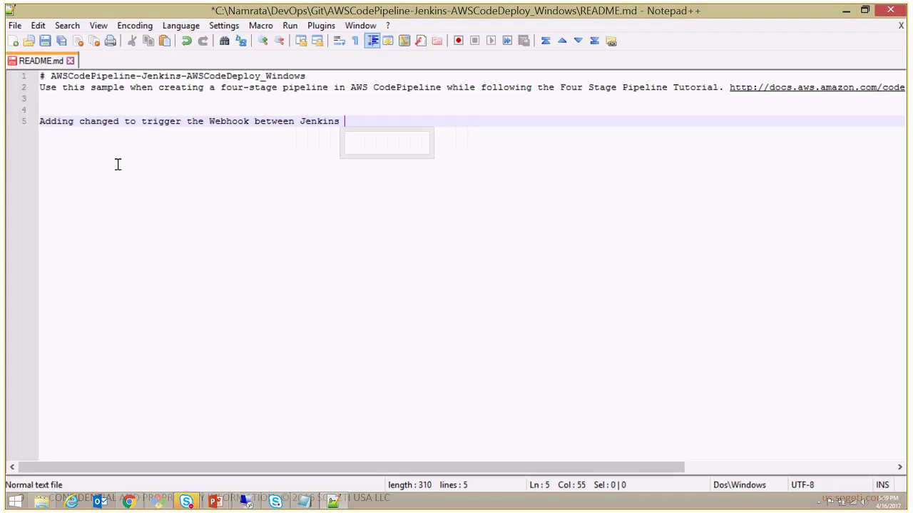
{"action": "type", "text": "and GitHub."}
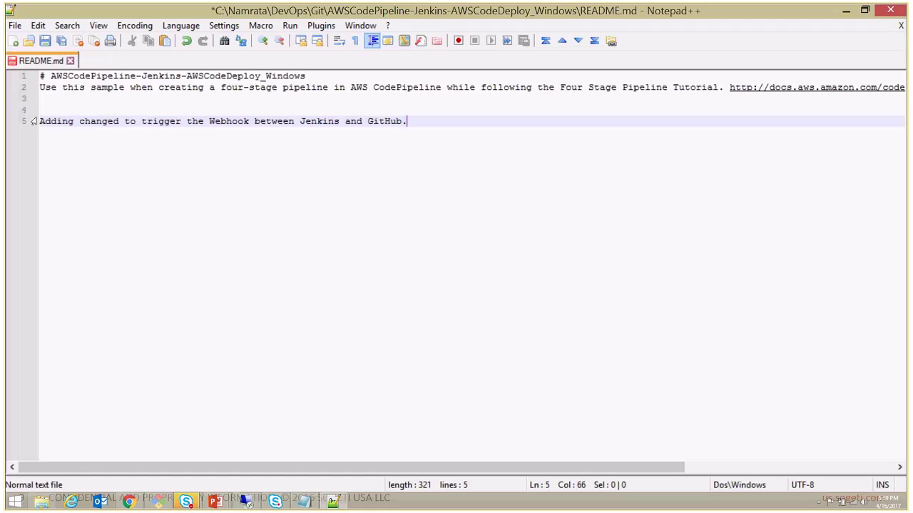
Step: Correct the second word of the added line to "changes", save README.md and close Notepad++
{"action": "left_click", "coordinate": [120, 131]}
{"action": "key", "text": "BackSpace"}
{"action": "key", "text": "BackSpace"}
{"action": "type", "text": "es"}
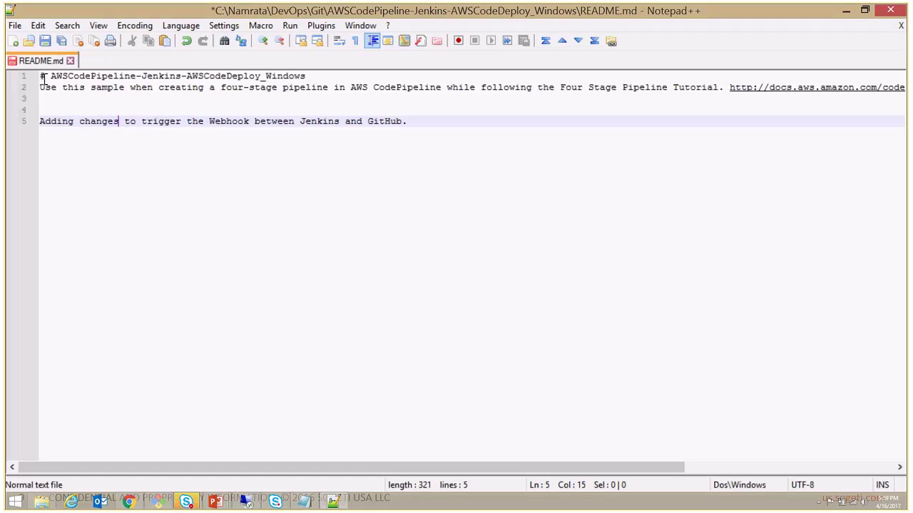
{"action": "left_click", "coordinate": [44, 40]}
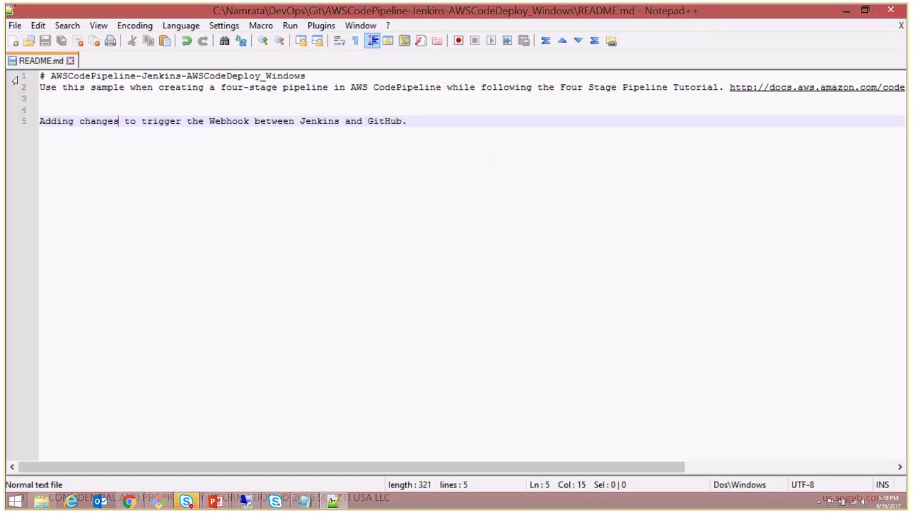
{"action": "left_click", "coordinate": [900, 26]}
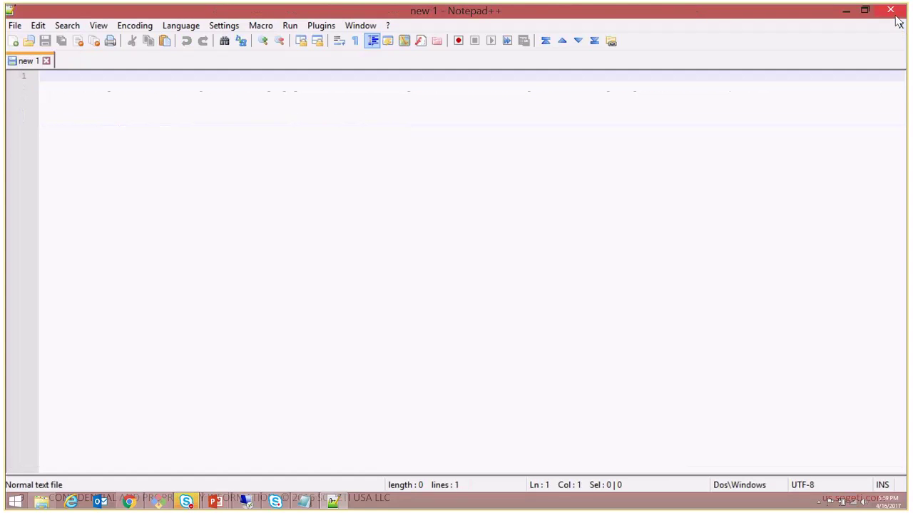
{"action": "left_click", "coordinate": [891, 10]}
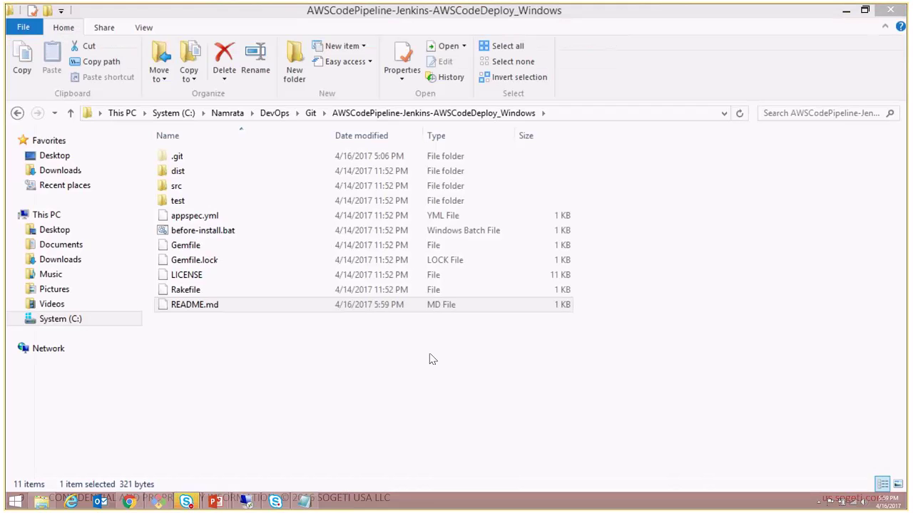
Step: Open Git Bash in the local repository folder and stage the changes with git add *
{"action": "right_click", "coordinate": [253, 366]}
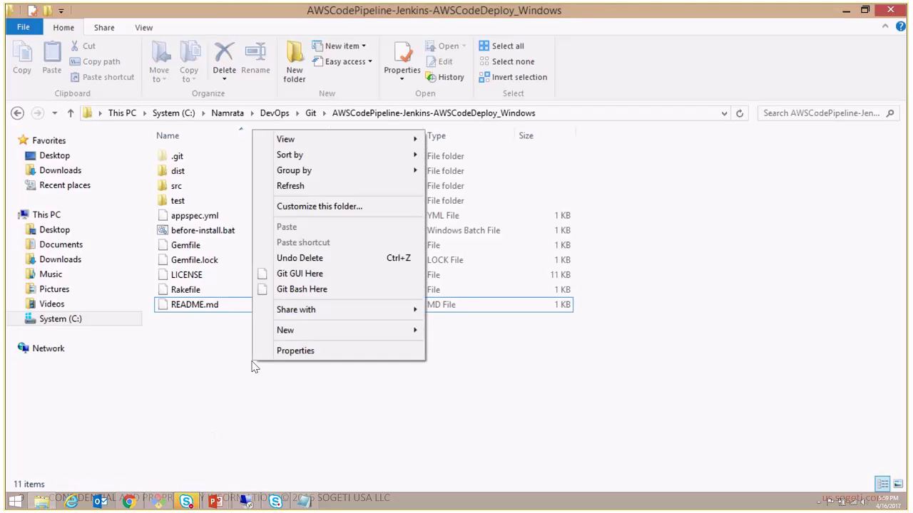
{"action": "left_click", "coordinate": [300, 291]}
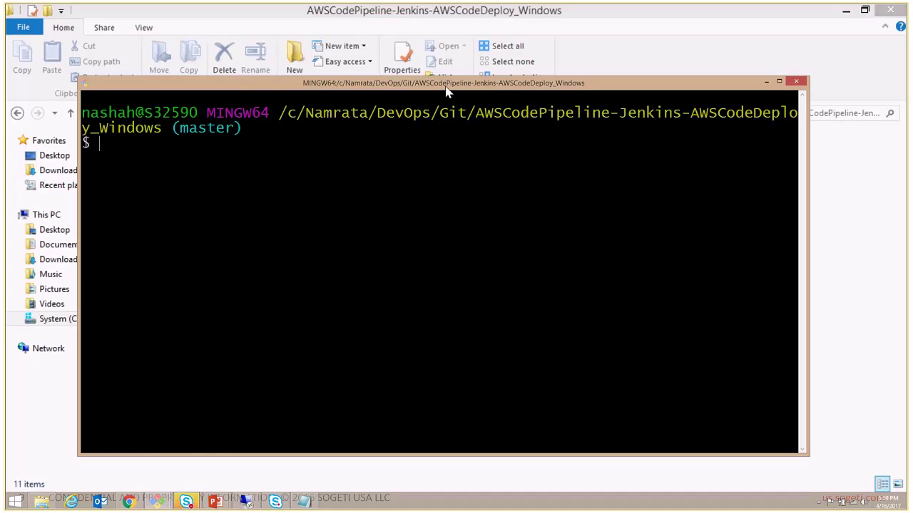
{"action": "left_click_drag", "start_coordinate": [442, 83], "coordinate": [519, 63]}
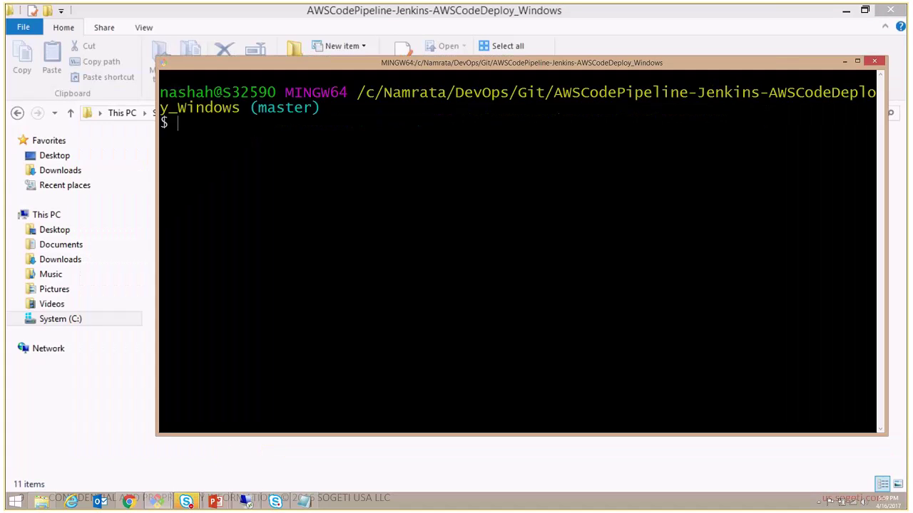
{"action": "type", "text": "g"}
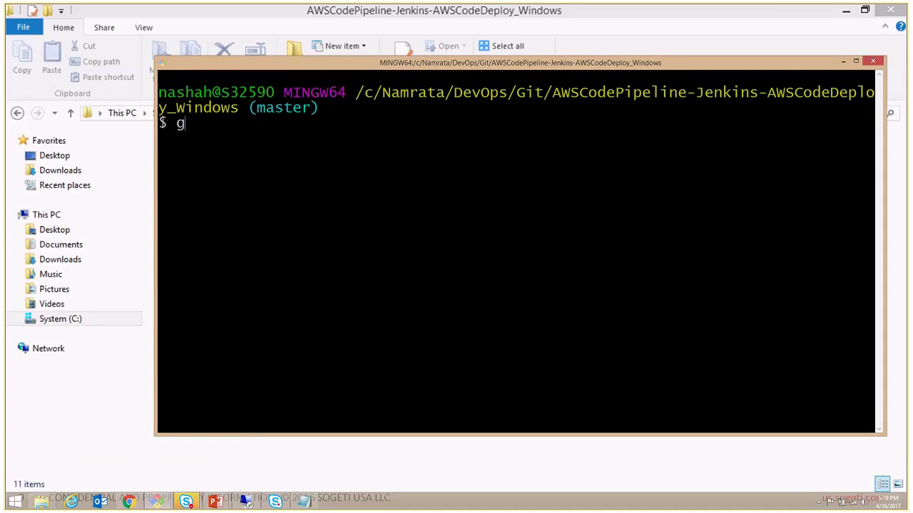
{"action": "type", "text": "it add *"}
{"action": "key", "text": "Return"}
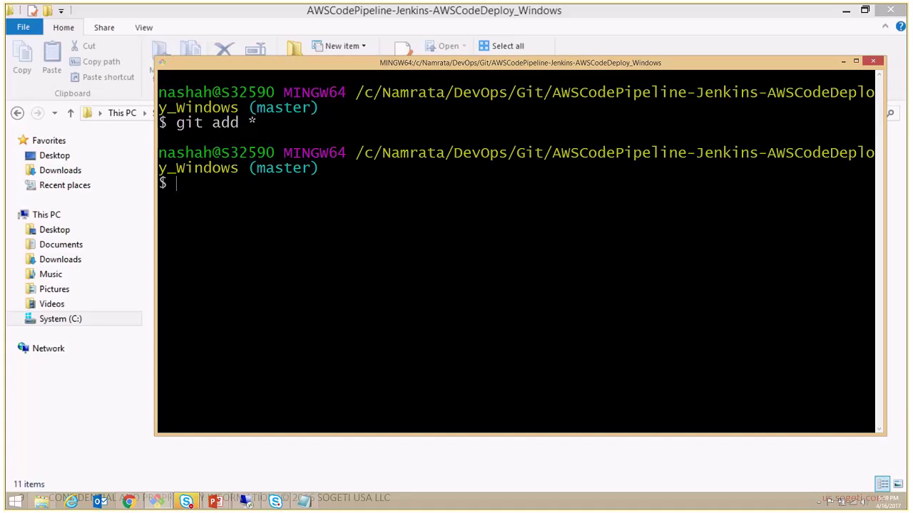
Step: Commit the staged README.md change with git commit, using the message "changes to readme for webhook demo"
{"action": "type", "text": "git commit"}
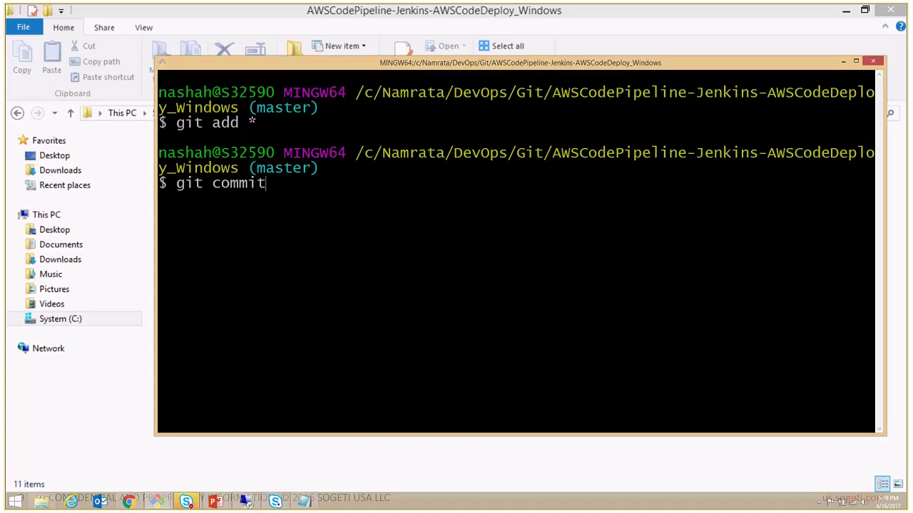
{"action": "key", "text": "Return"}
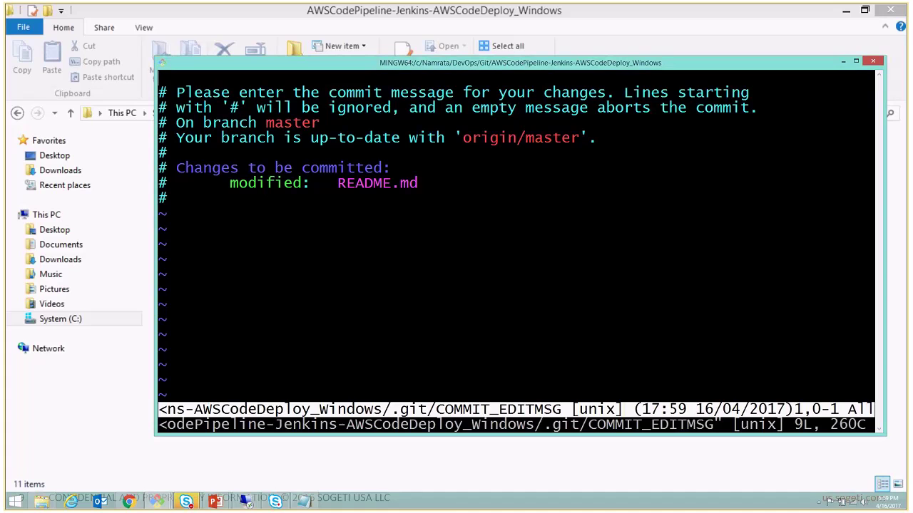
{"action": "type", "text": "i"}
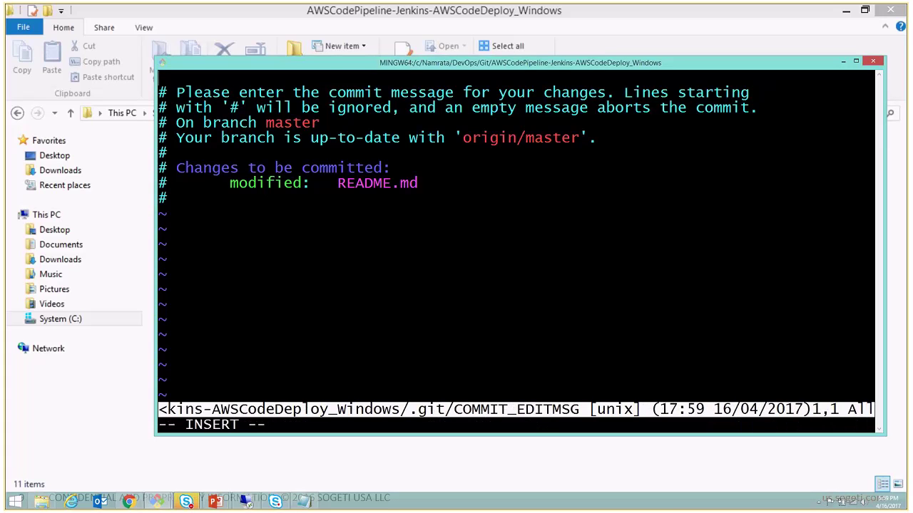
{"action": "type", "text": "Chang"}
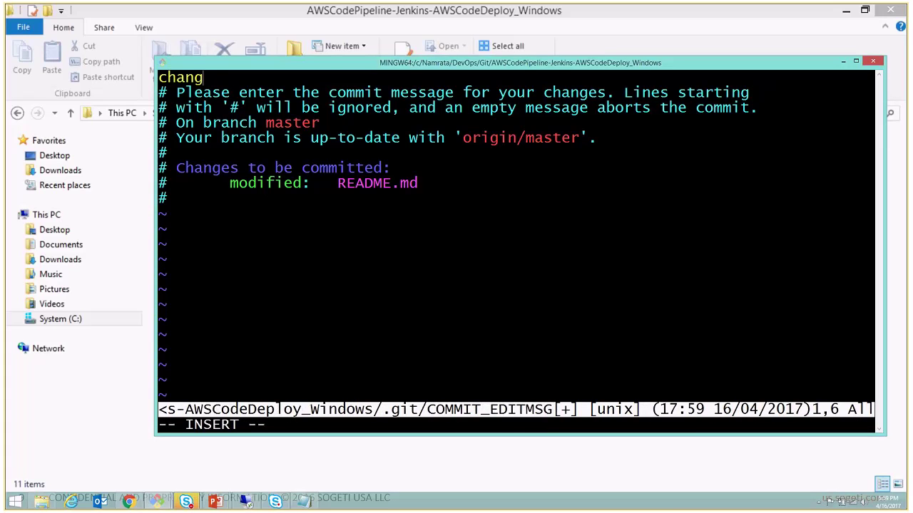
{"action": "type", "text": "es to readme for webhoo"}
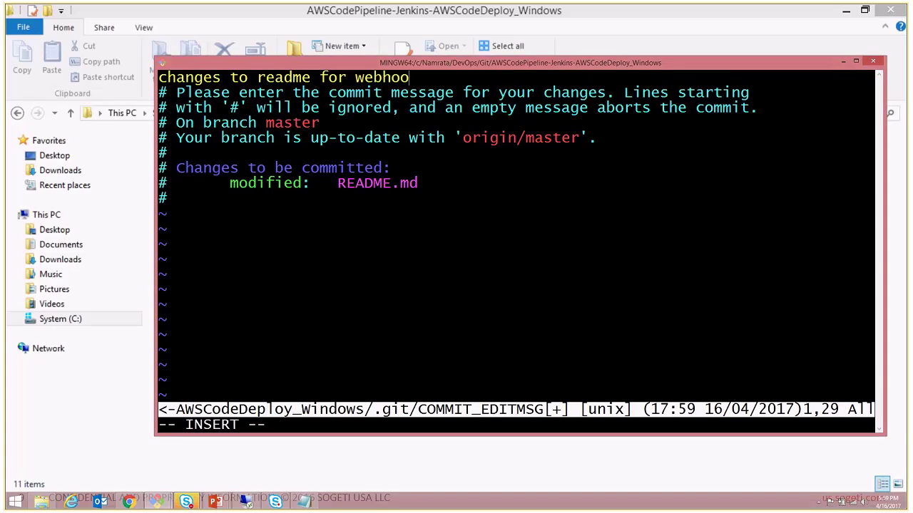
{"action": "type", "text": "k demo"}
{"action": "key", "text": "Escape"}
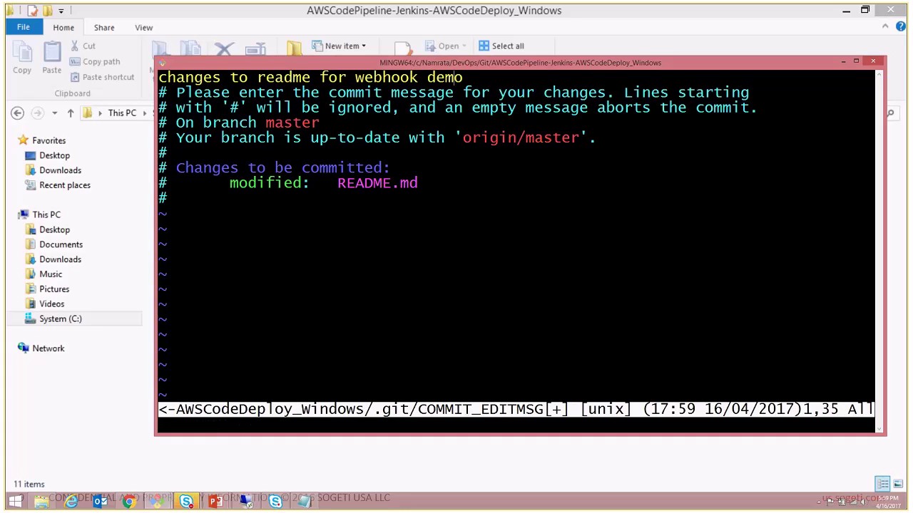
{"action": "type", "text": ":wq"}
{"action": "key", "text": "Return"}
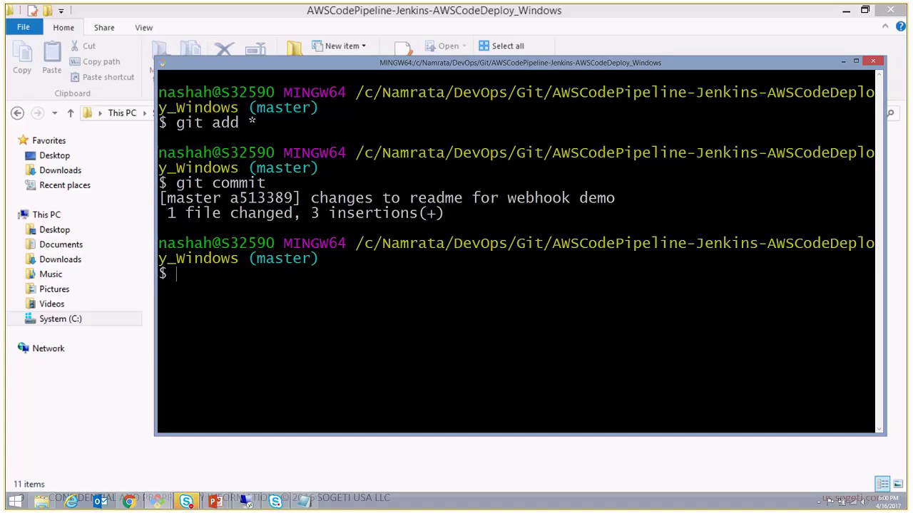
Step: Begin entering another git command for the local repository in Git Bash
{"action": "type", "text": "git"}
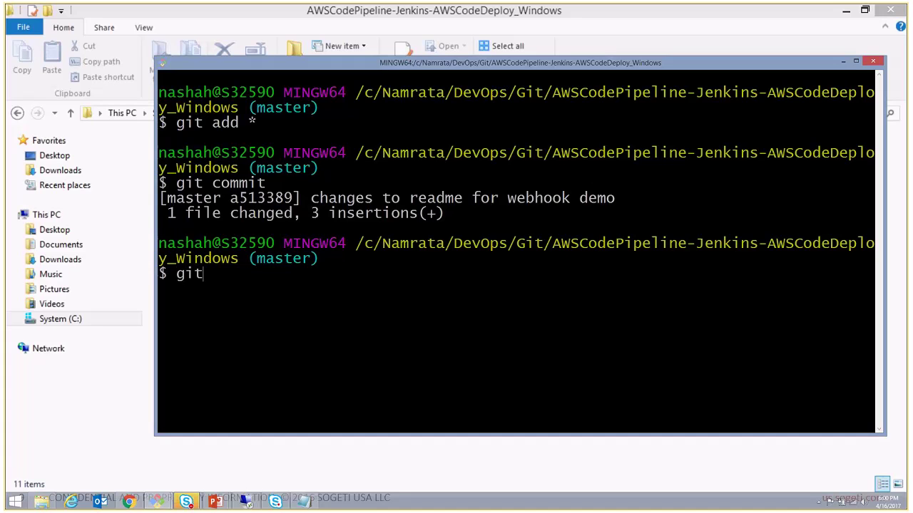